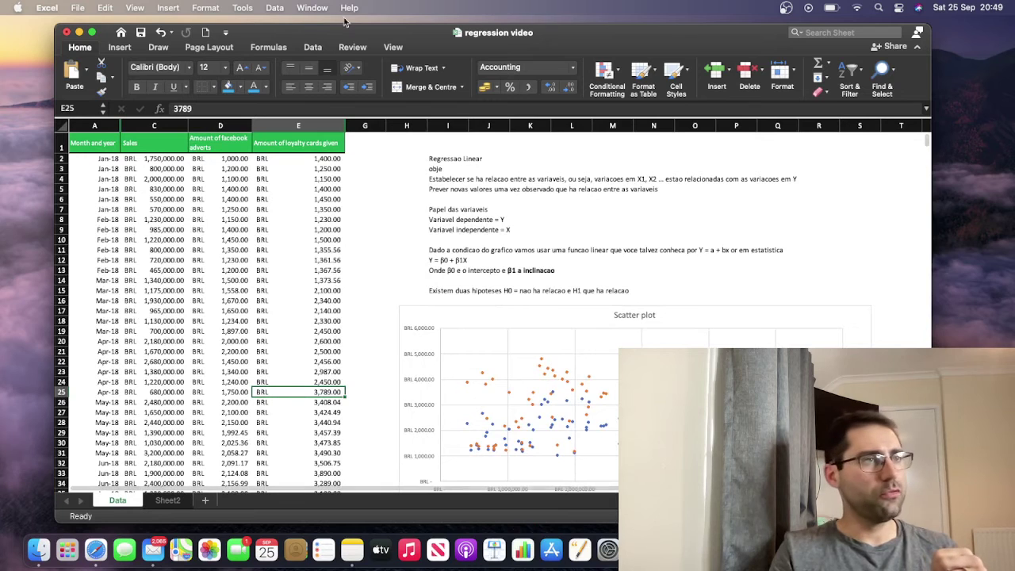
Widen the workbook window on both sides so more of the Data sheet's columns fit in view
drag(931, 35, 986, 37)
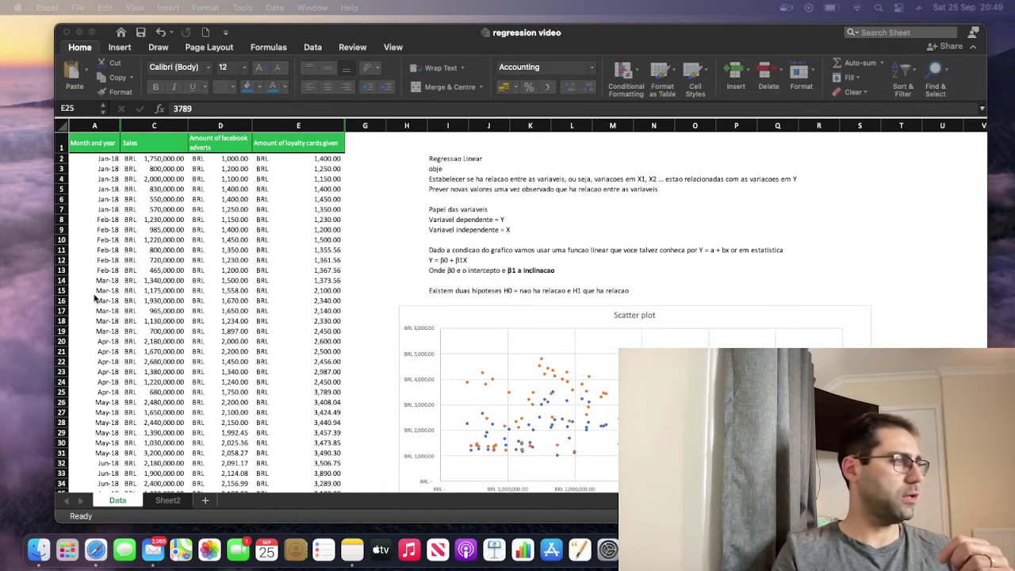
click(57, 267)
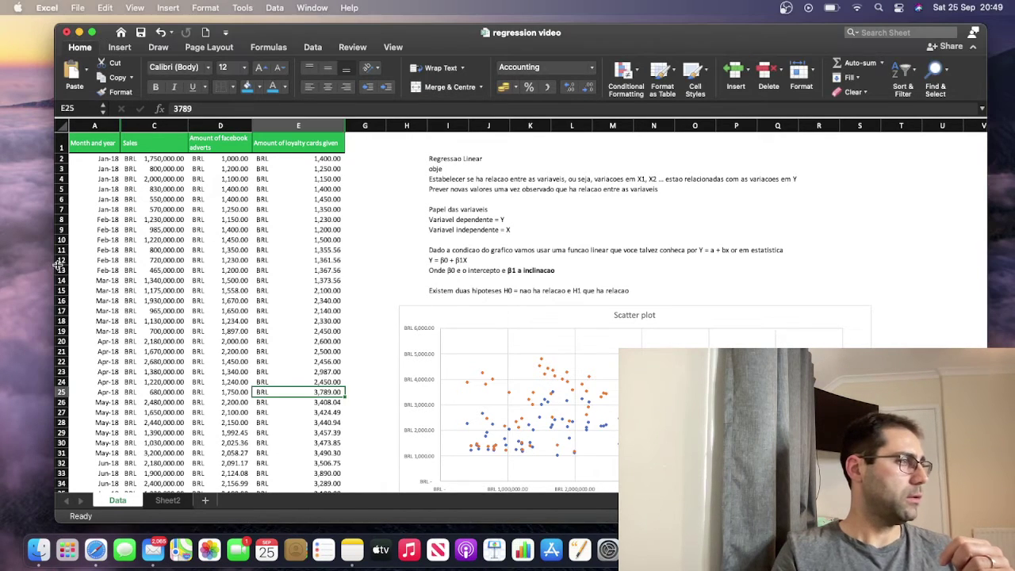
drag(47, 263, 34, 264)
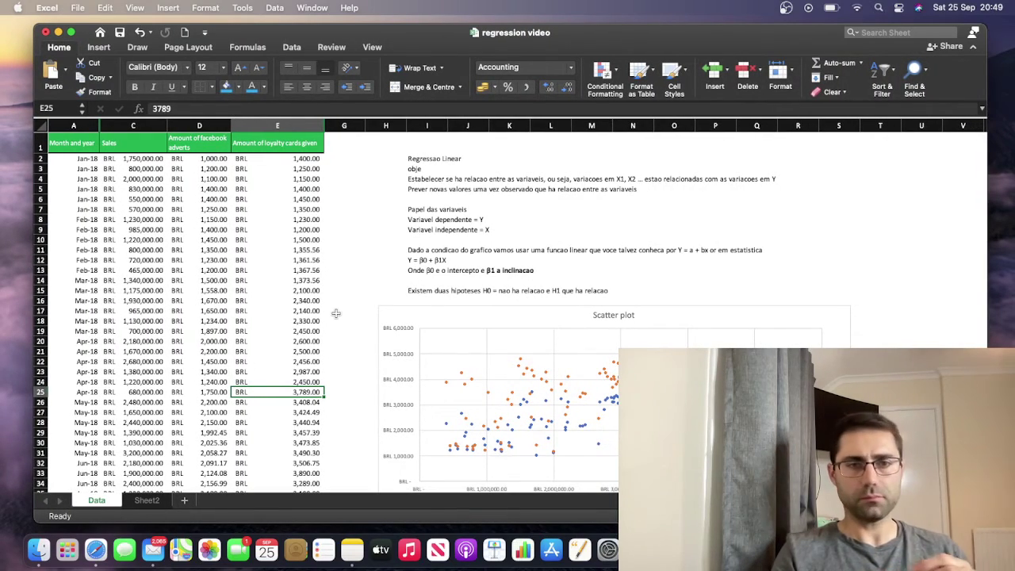
scroll(301, 224, down, 1)
scroll(301, 224, up, 1)
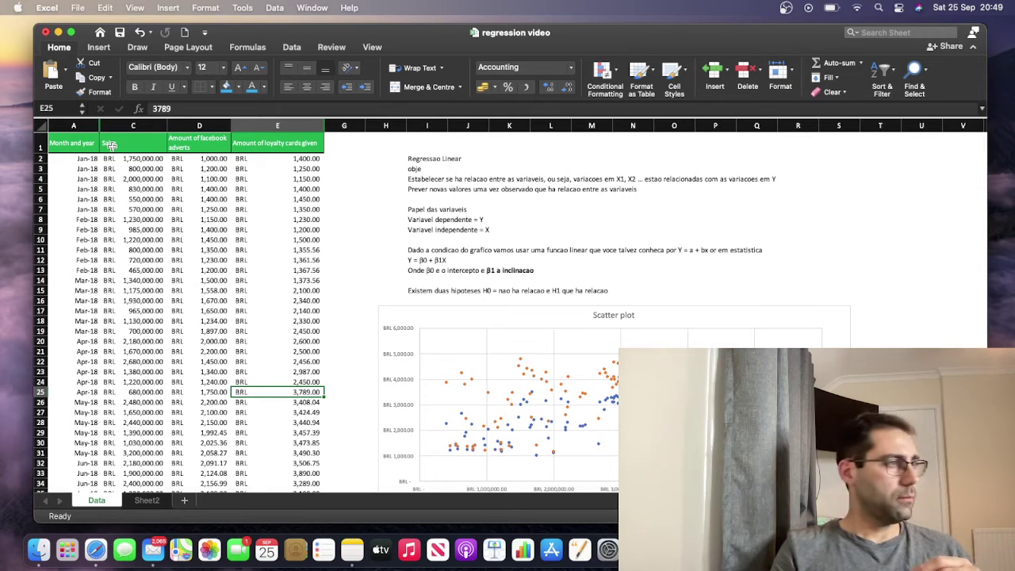
Look over the Data sheet's notes on variable roles and the Regressao Linear title beside the monthly sales table
click(358, 232)
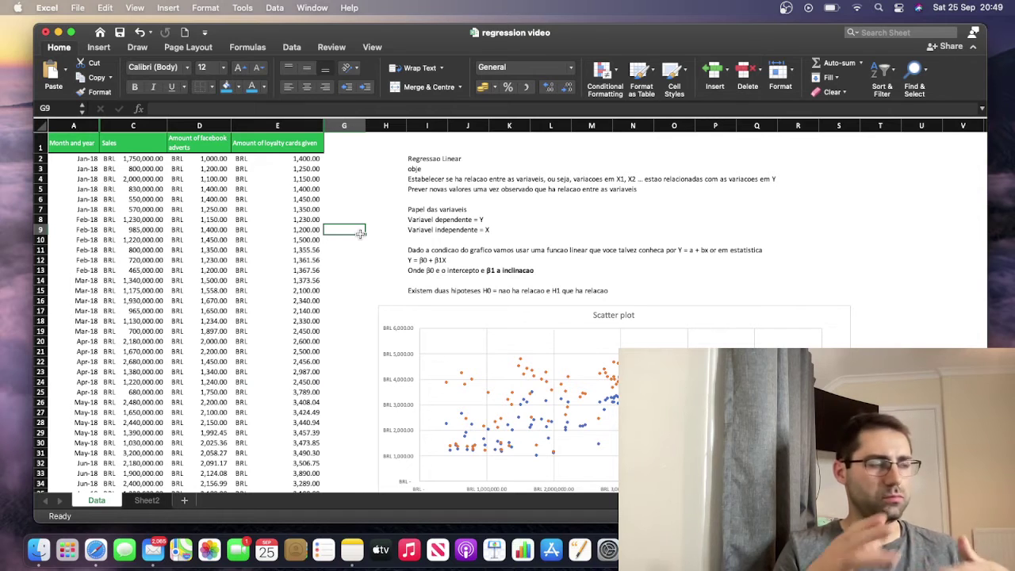
click(416, 229)
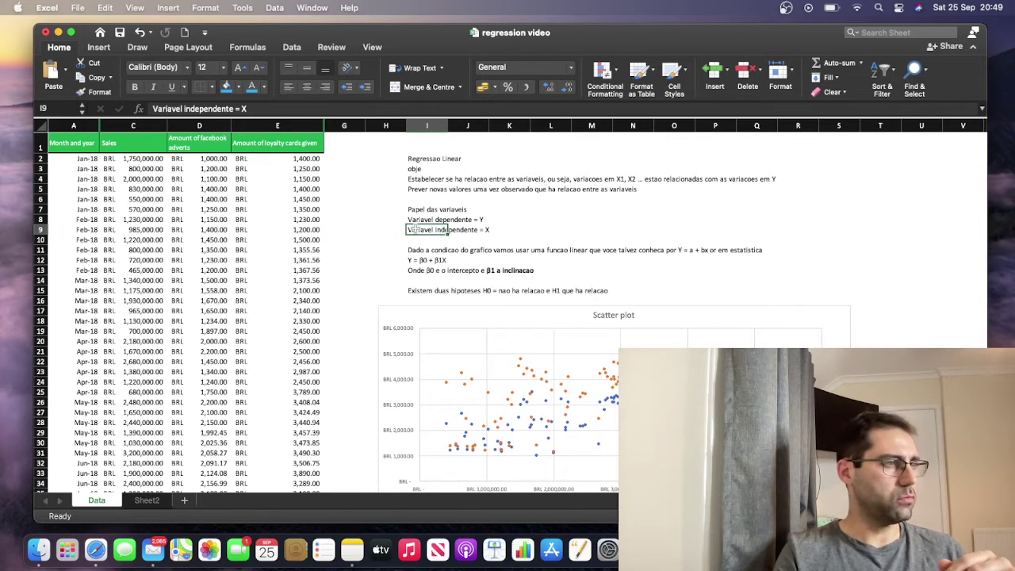
click(372, 220)
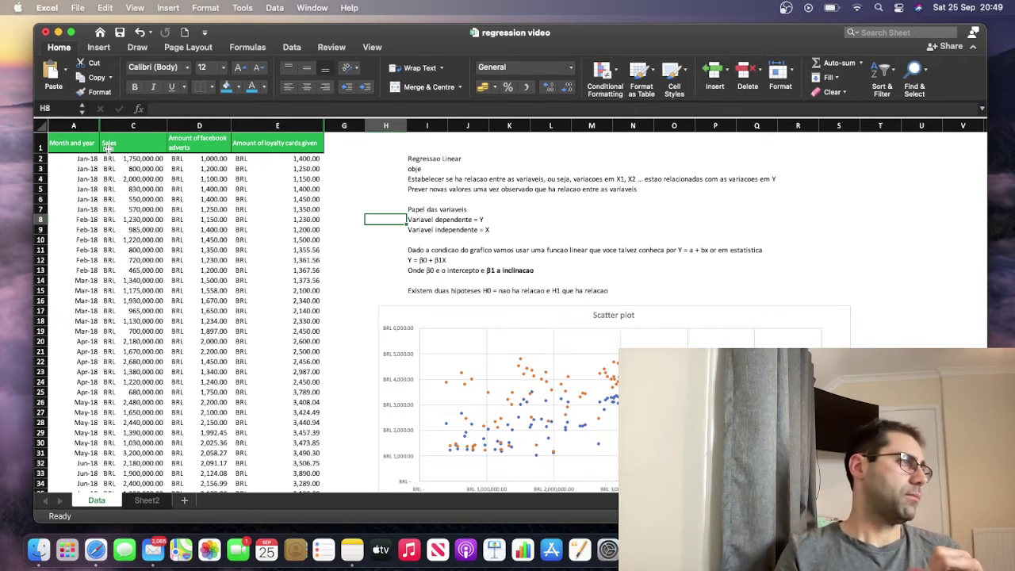
click(40, 146)
click(81, 149)
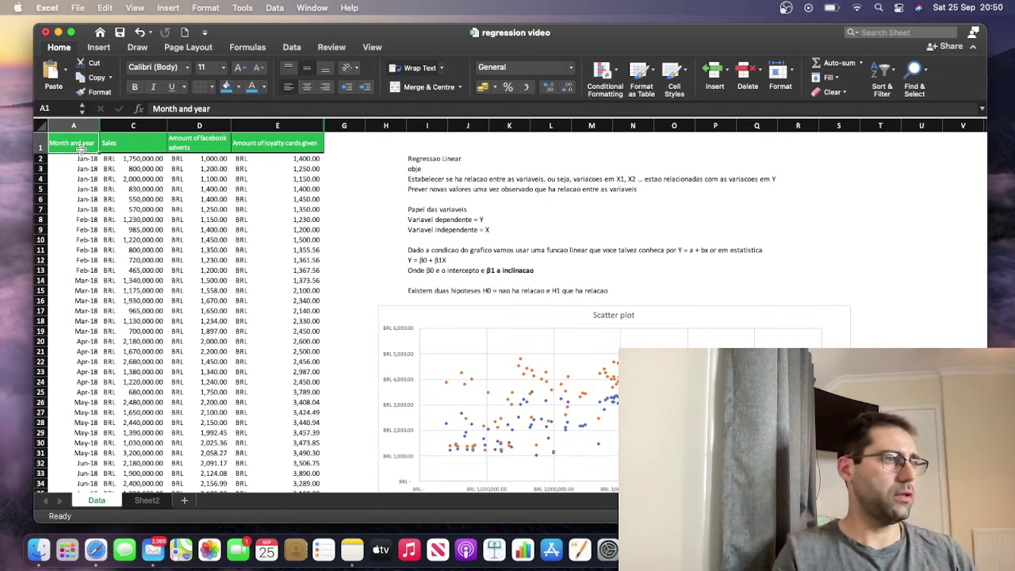
click(420, 161)
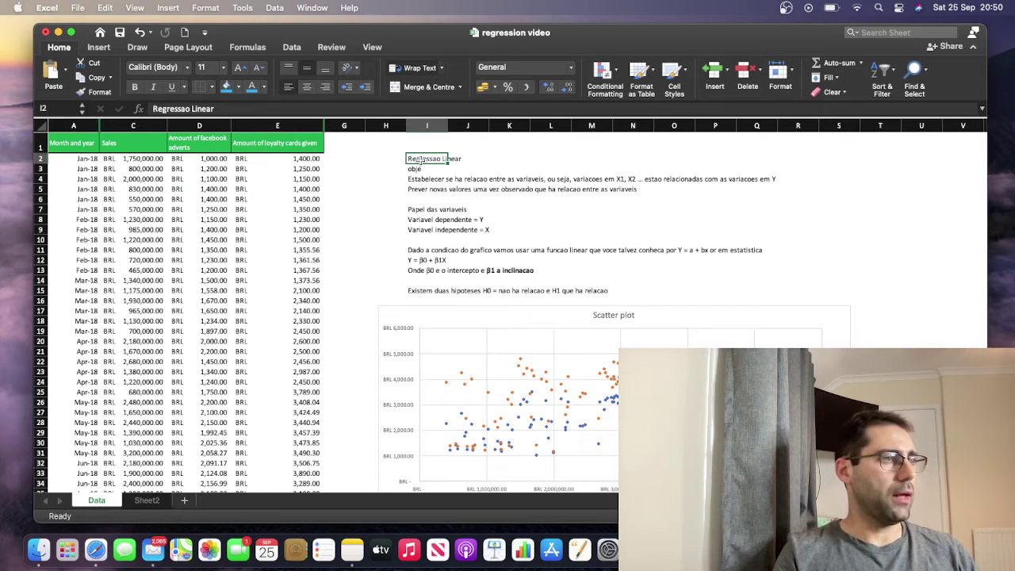
key(super+shift+period)
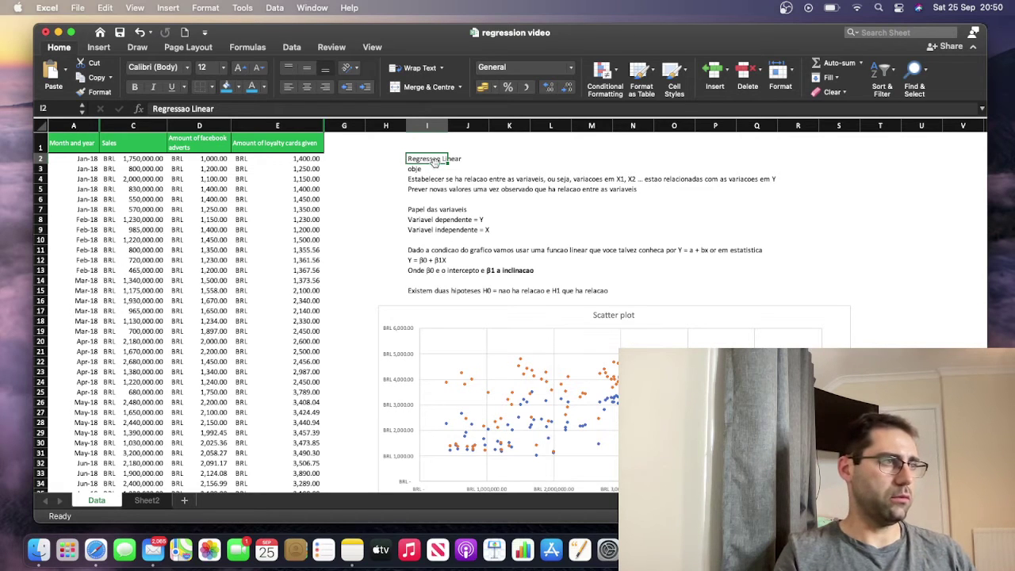
click(417, 198)
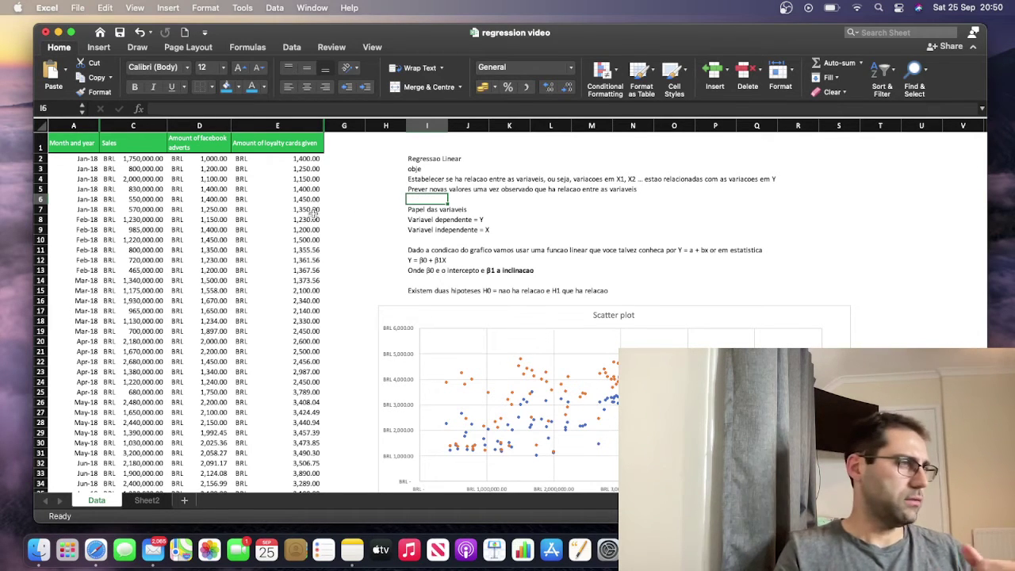
click(403, 199)
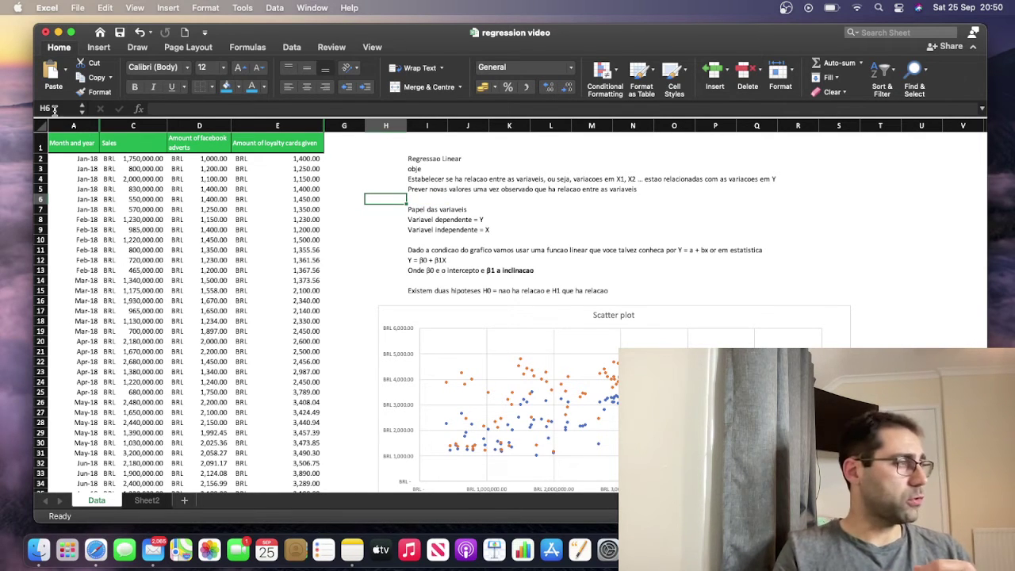
Go through the table headers in row 1: month and year, sales, facebook adverts and loyalty cards given
click(68, 143)
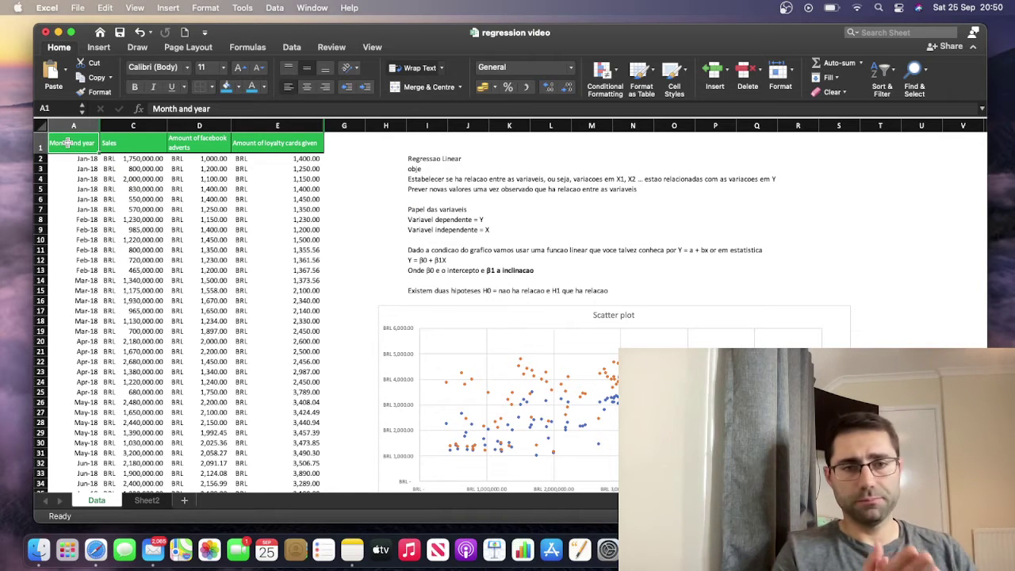
key(Right)
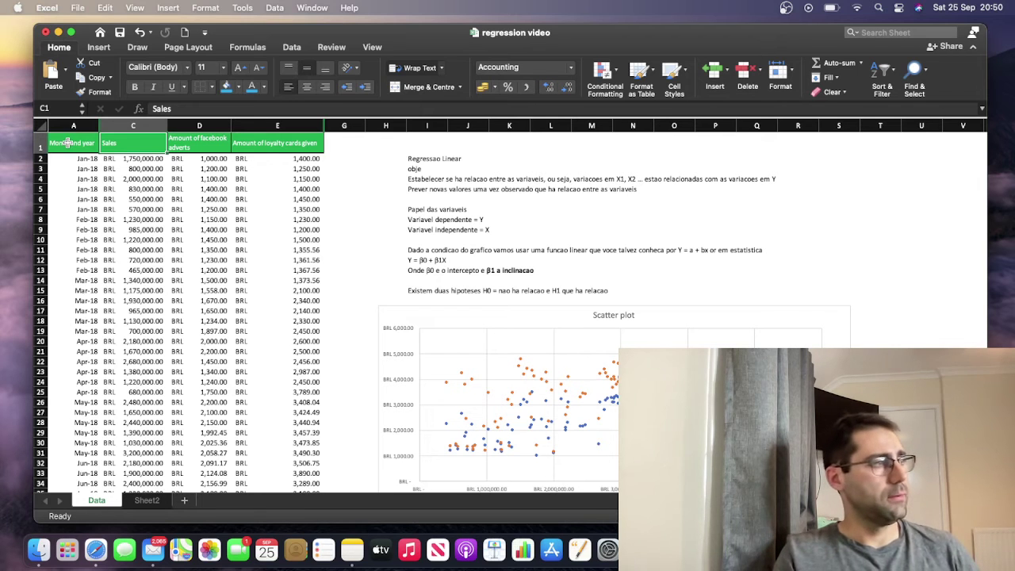
key(Right)
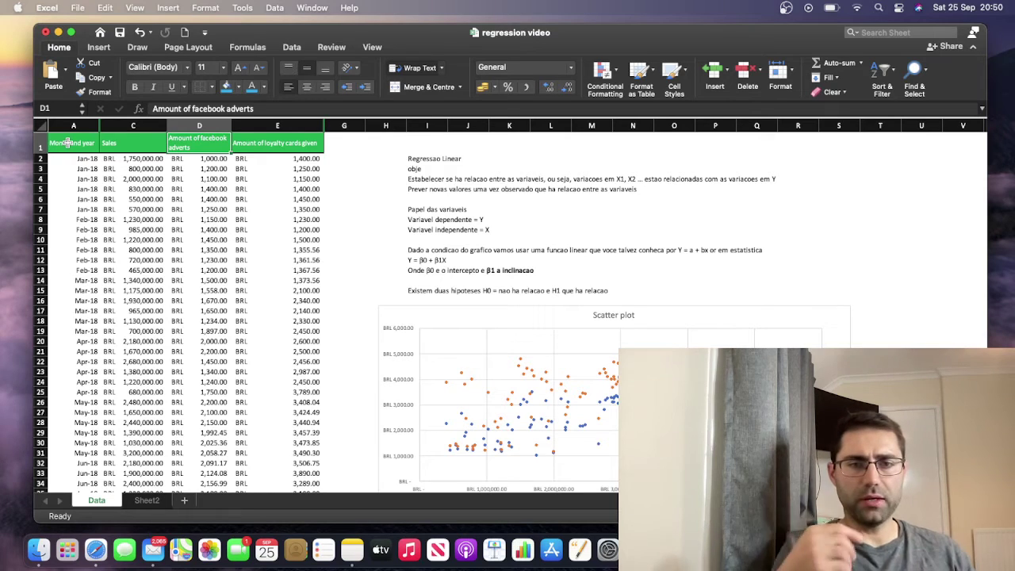
key(Right)
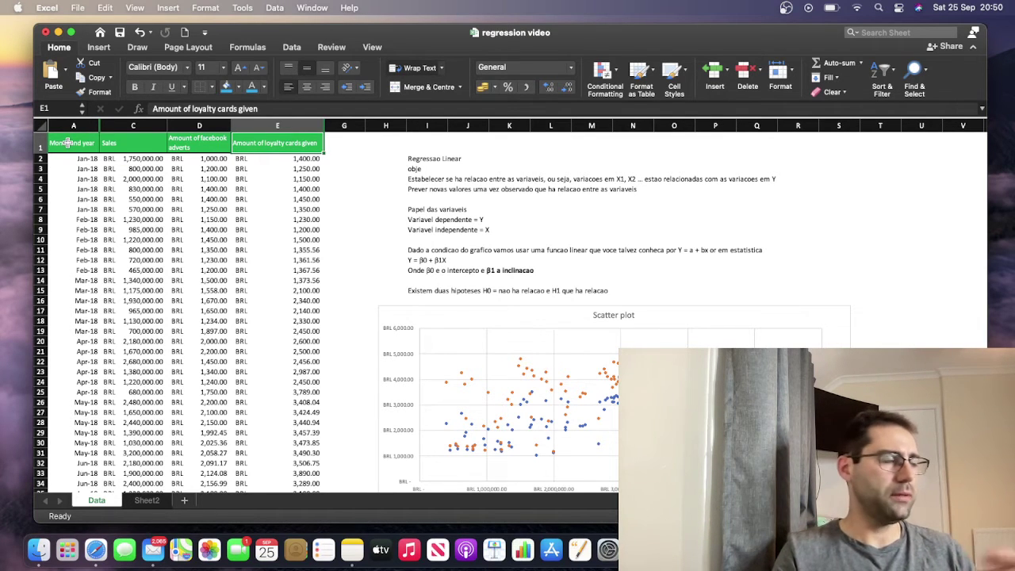
click(369, 173)
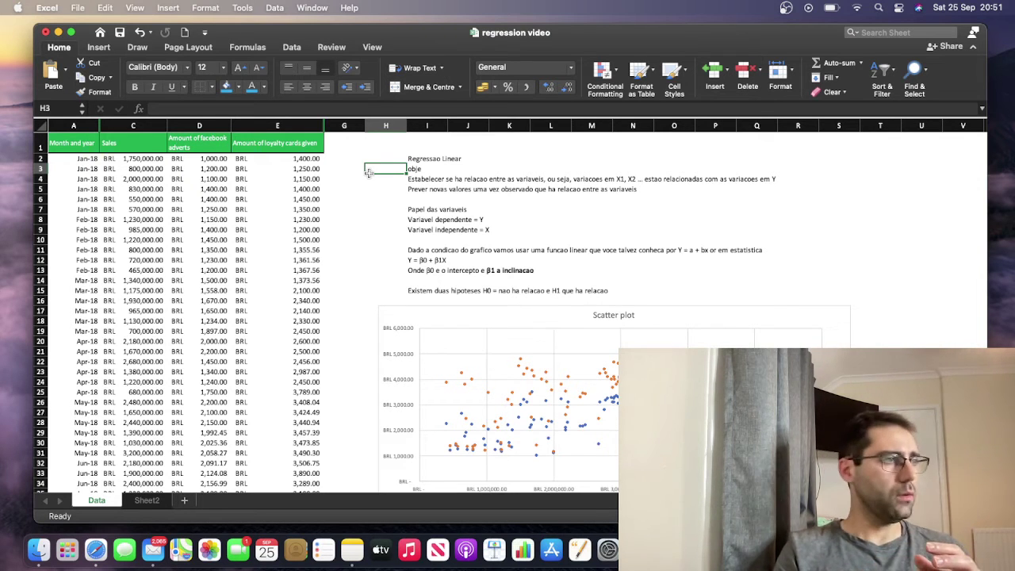
Read the linear regression objectives in the notes, starting at cell I4 on establishing a relationship between the variables
click(513, 158)
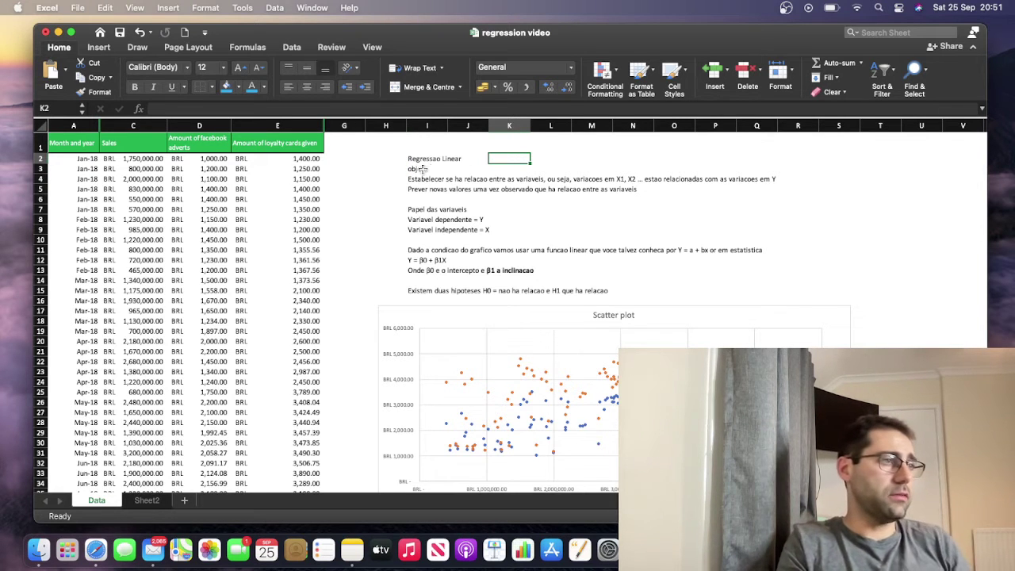
key(Down)
key(Down)
key(Left)
key(Left)
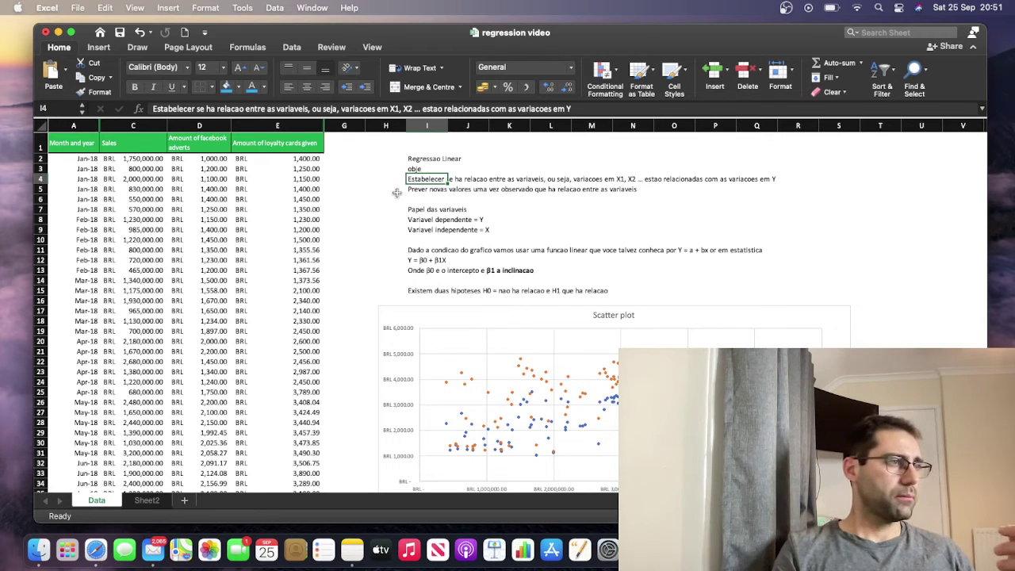
click(371, 196)
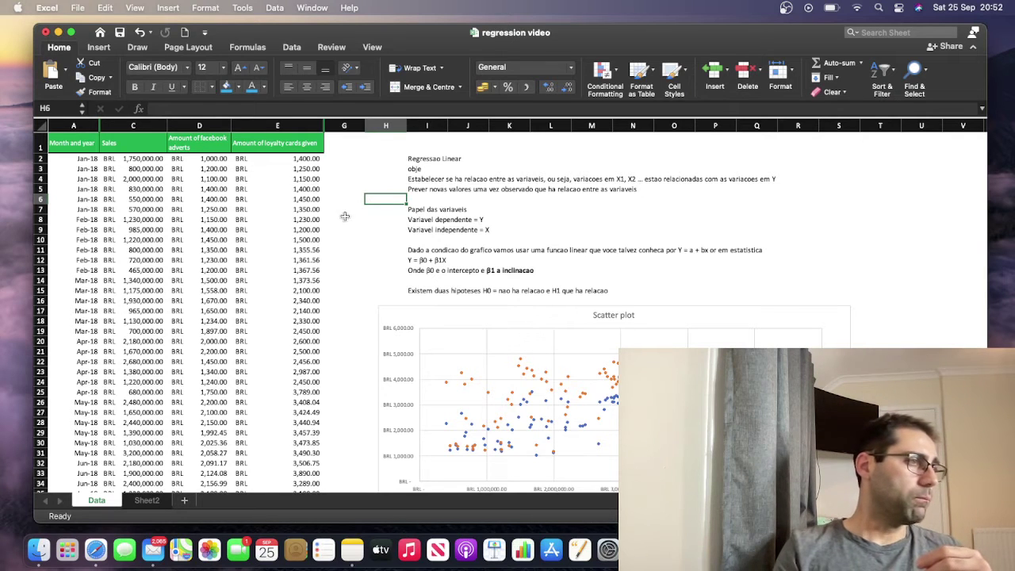
click(340, 219)
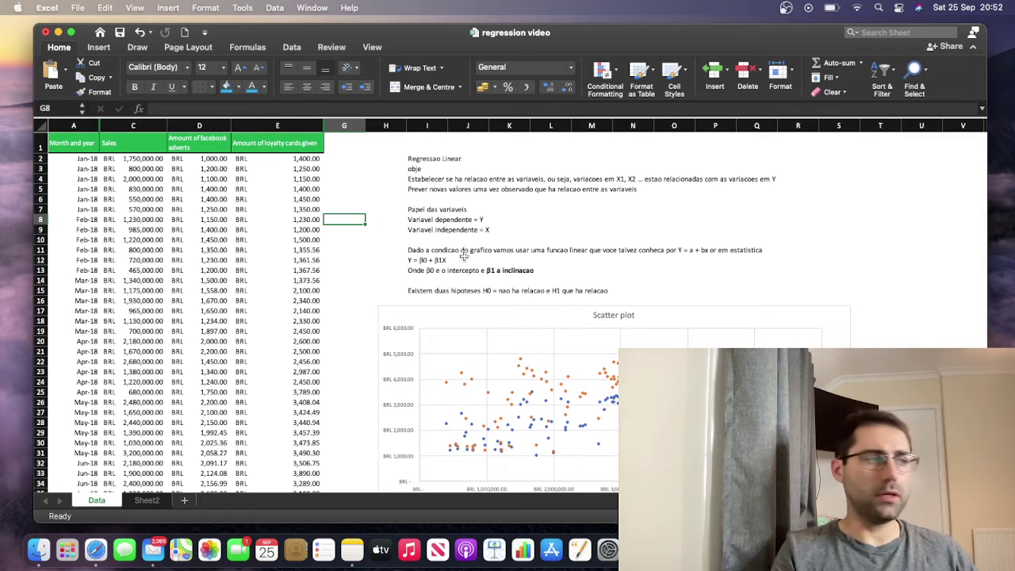
Examine the linear equation Y = β0 + β1X in I12 and the notes on the dependent and independent variables
click(425, 260)
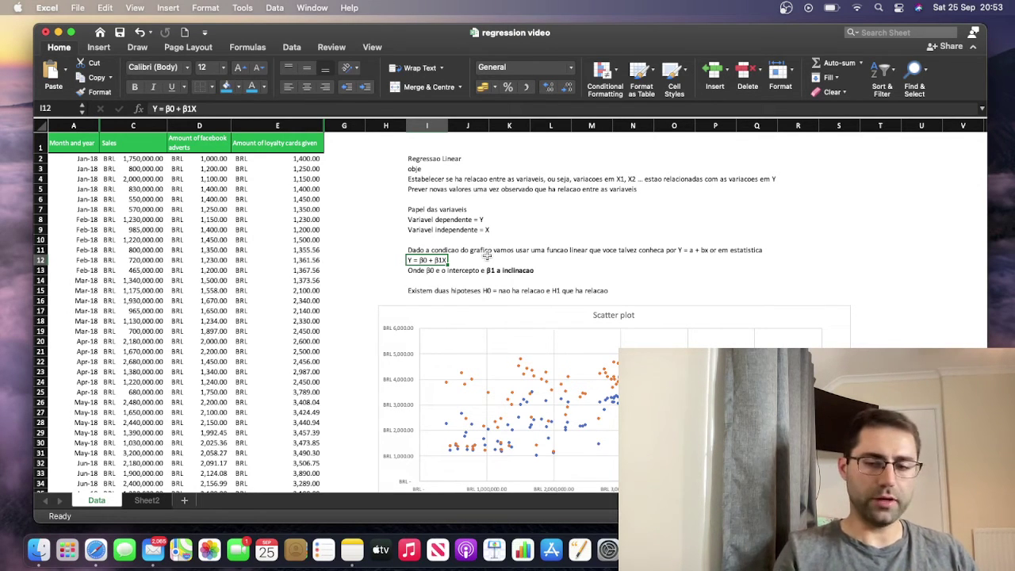
key(Down)
key(Up)
key(Up)
key(Up)
key(Up)
key(Up)
key(Up)
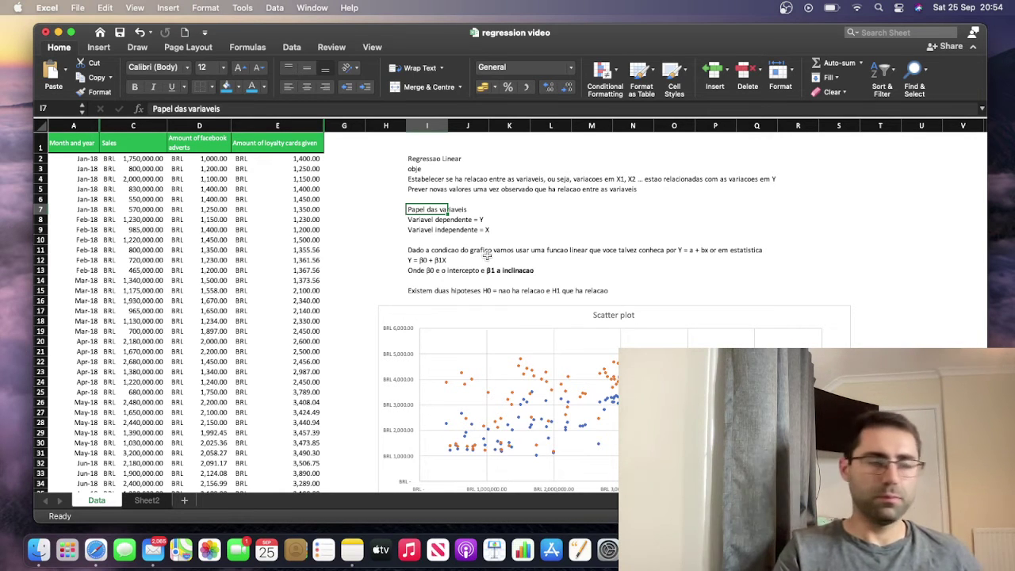
key(Down)
key(Right)
key(Right)
key(Left)
key(Left)
key(Left)
key(Left)
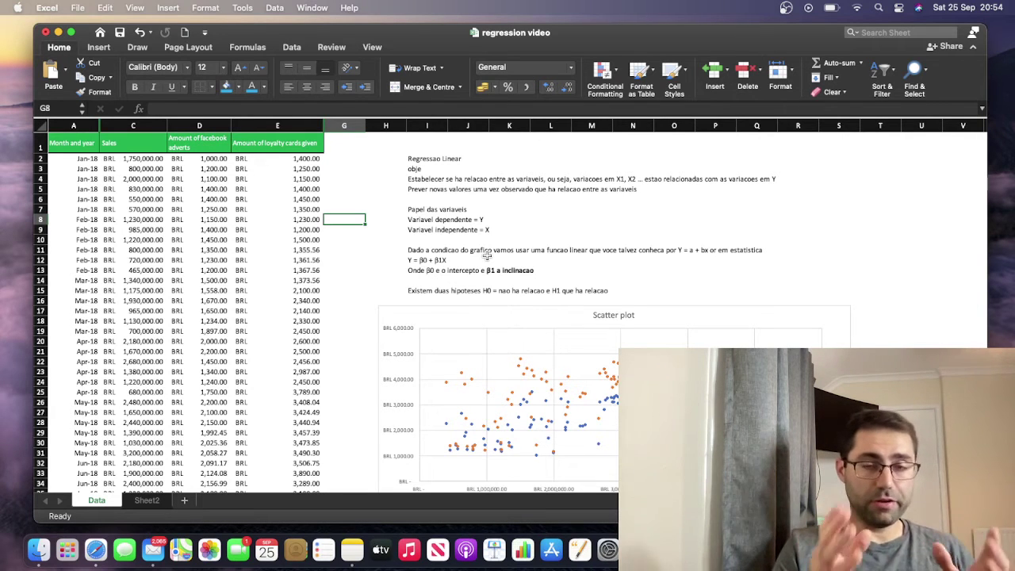
Review the Sales header as the dependent variable, followed by the facebook adverts and loyalty cards headers as independent variables
key(Up)
key(Up)
key(Up)
key(Up)
key(Up)
key(Up)
key(Left)
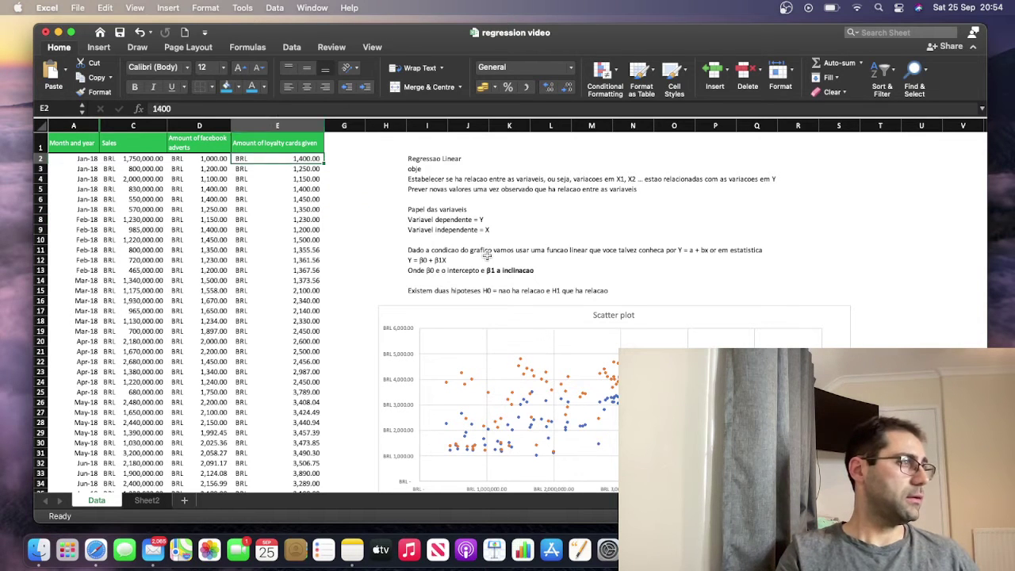
key(Left)
key(Left)
key(Up)
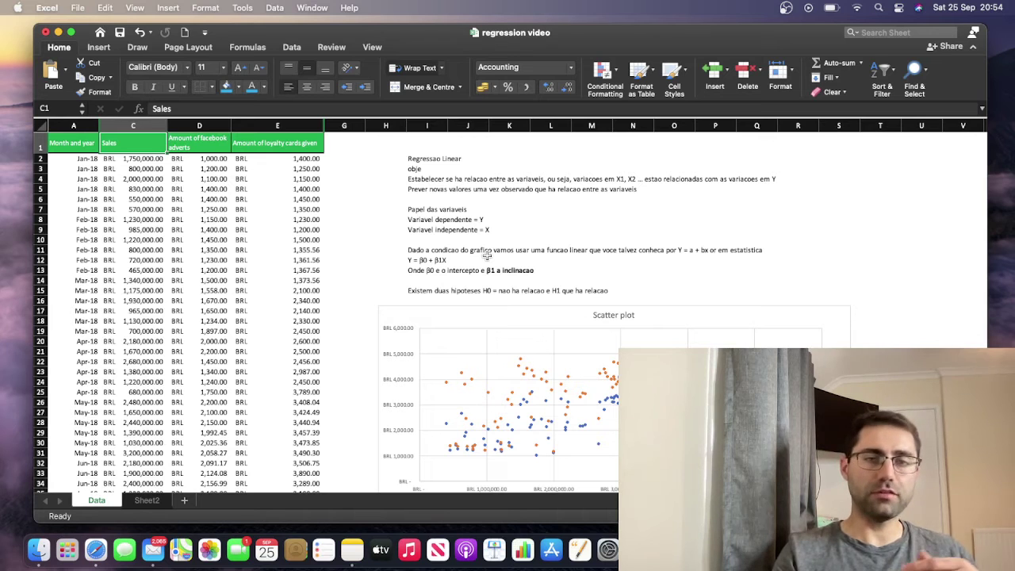
key(Tab)
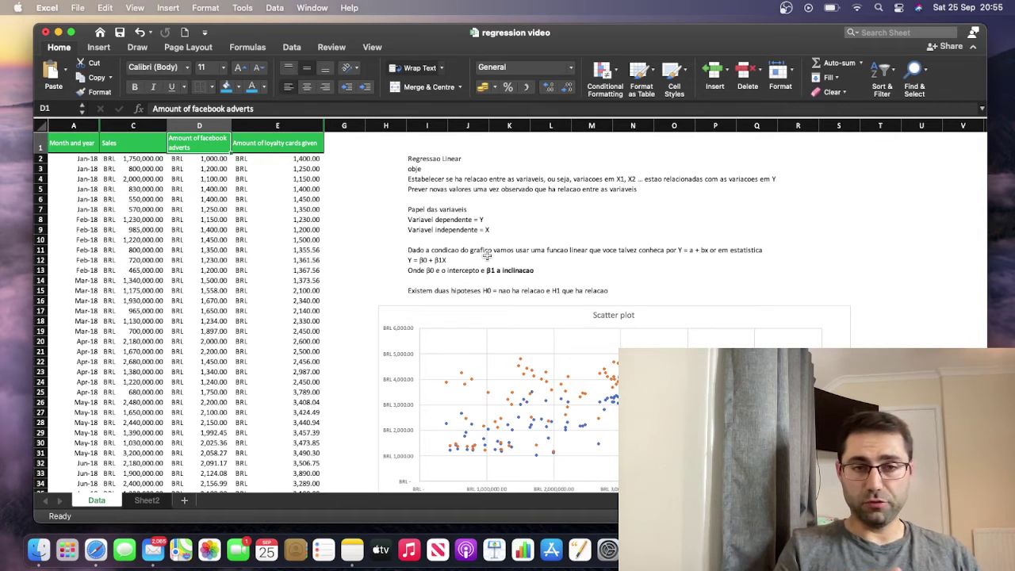
key(Right)
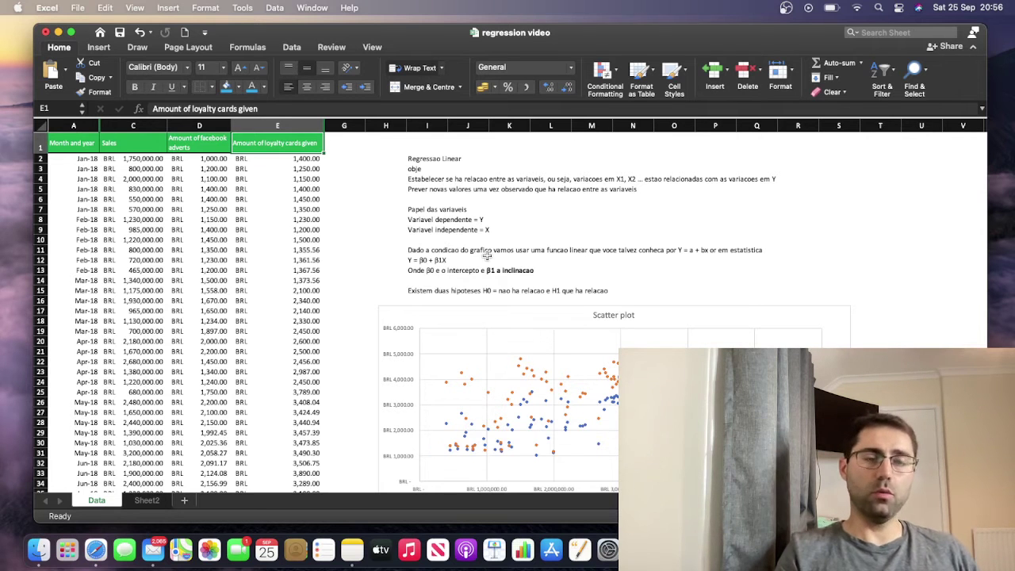
Read the H0 and H1 hypotheses note in cell I15 and the linear function note in row 11
scroll(672, 310, down, 2)
scroll(672, 310, up, 2)
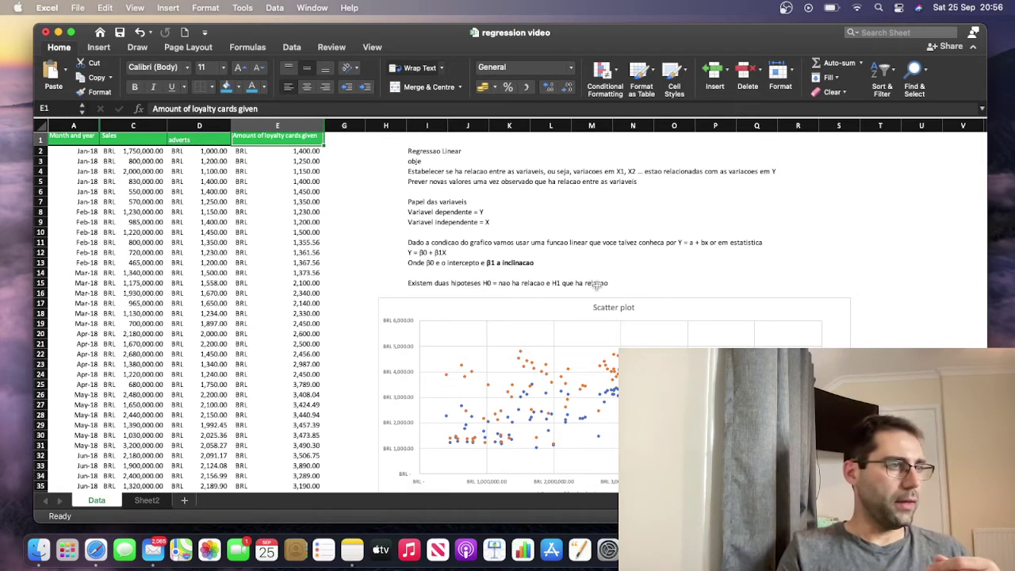
click(417, 283)
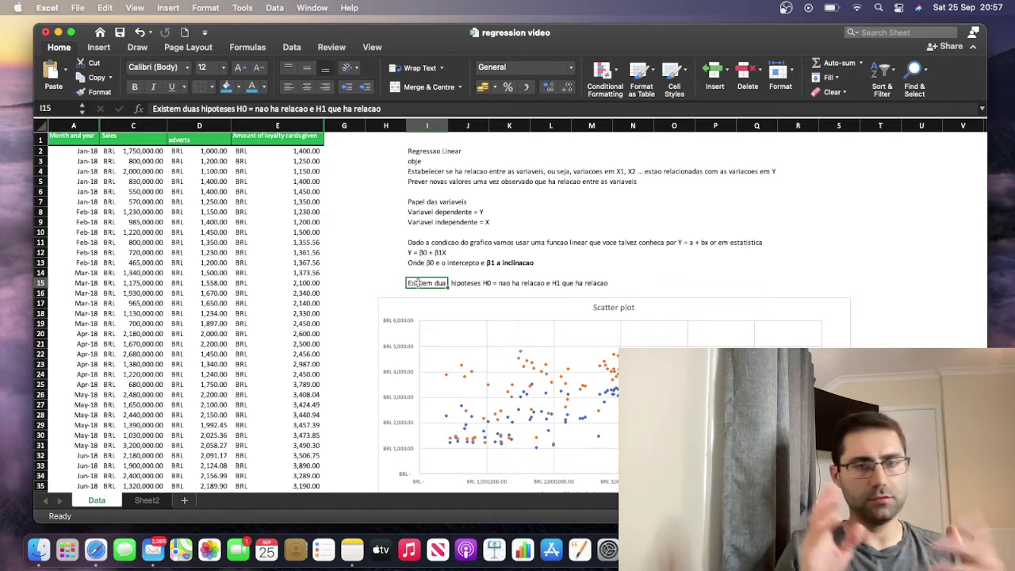
click(683, 245)
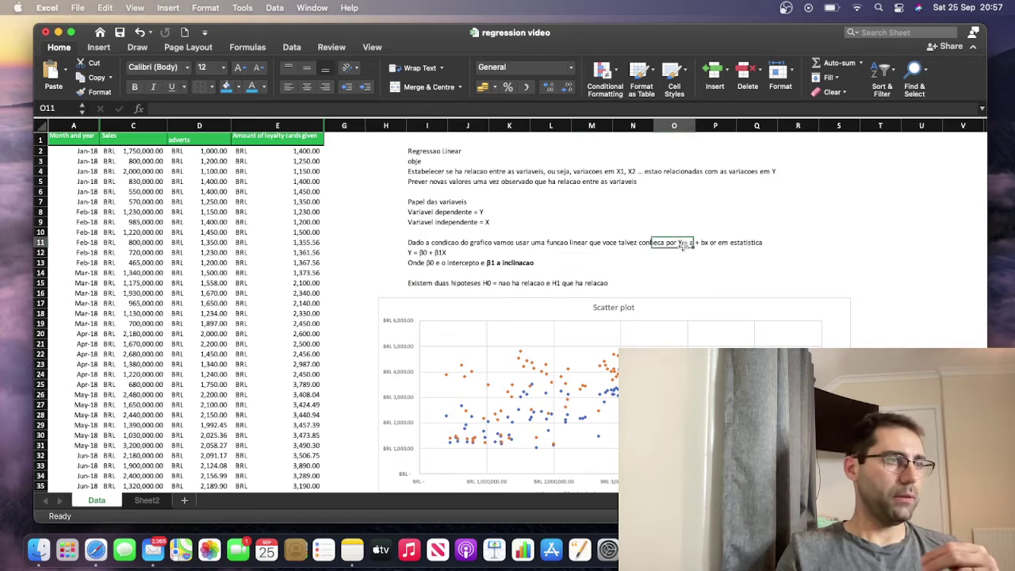
click(745, 274)
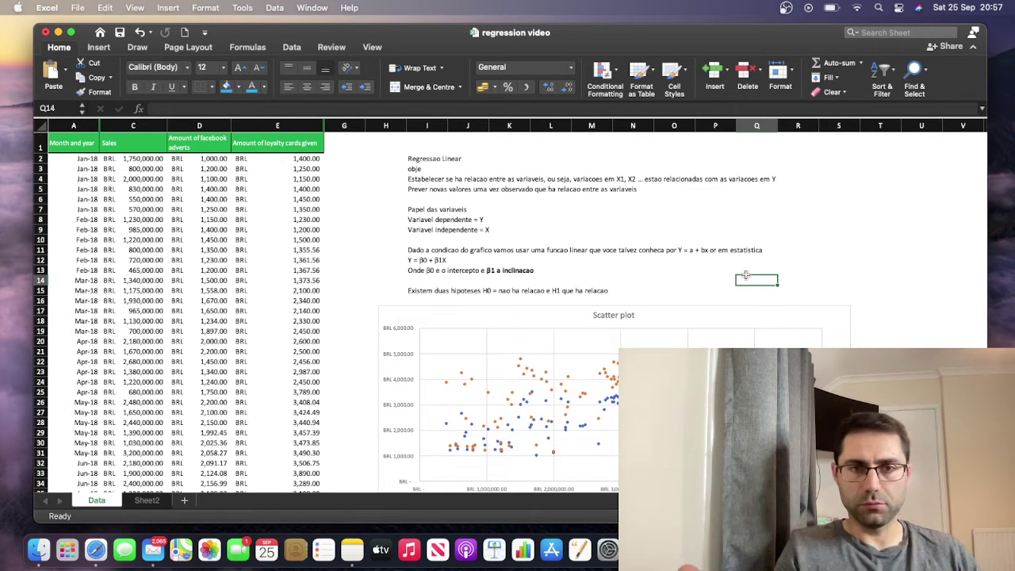
Examine the scatter plot below the notes for the relationship between sales, facebook adverts and loyalty cards
scroll(441, 266, down, 1)
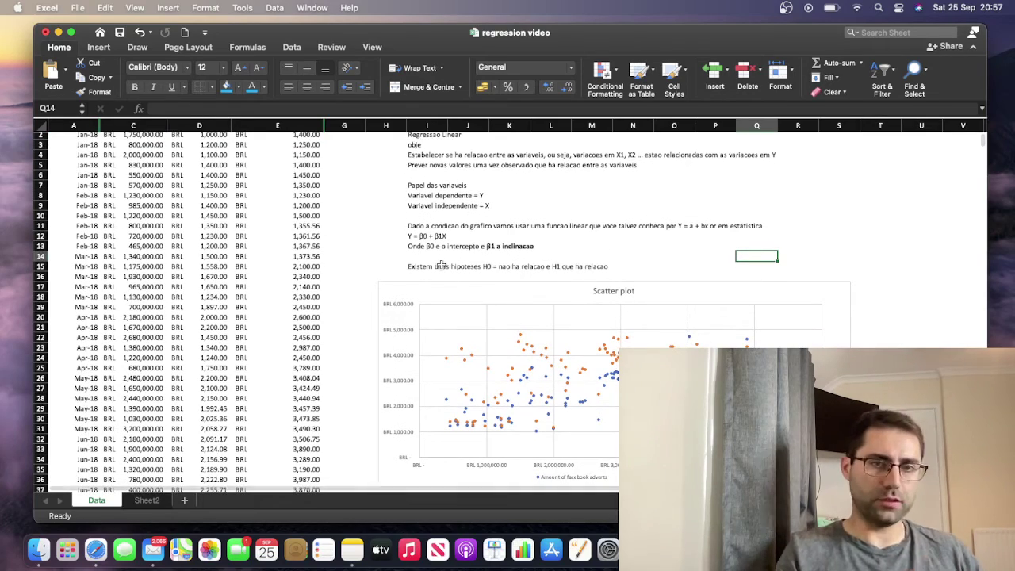
scroll(335, 298, down, 3)
scroll(337, 301, up, 5)
scroll(337, 301, down, 4)
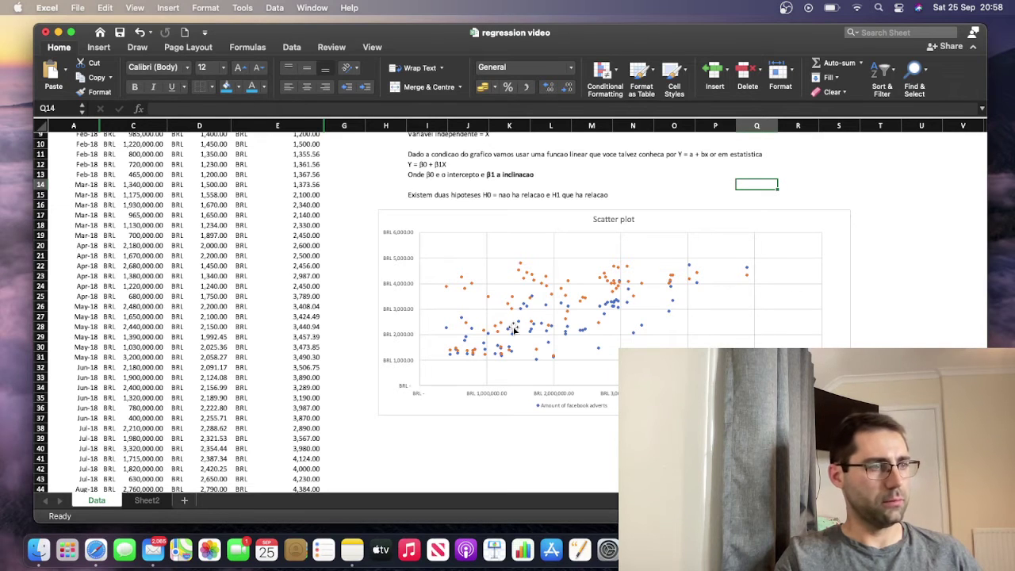
mouse_move(513, 333)
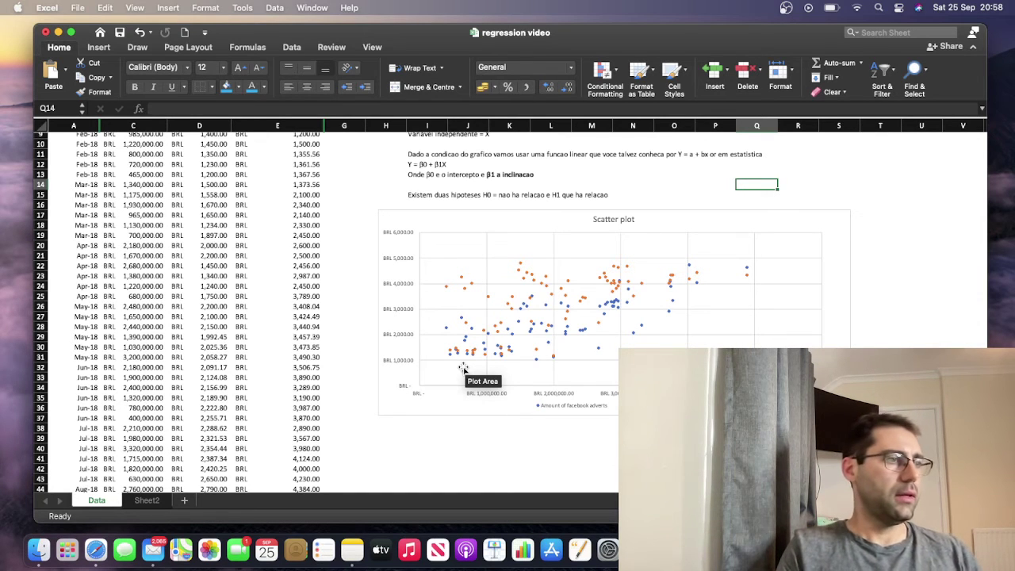
Review the Regression analysis setup with Y range $C$1:$C$73, X range $D$1:$E$73 and labels, and close it without running
scroll(490, 428, down, 6)
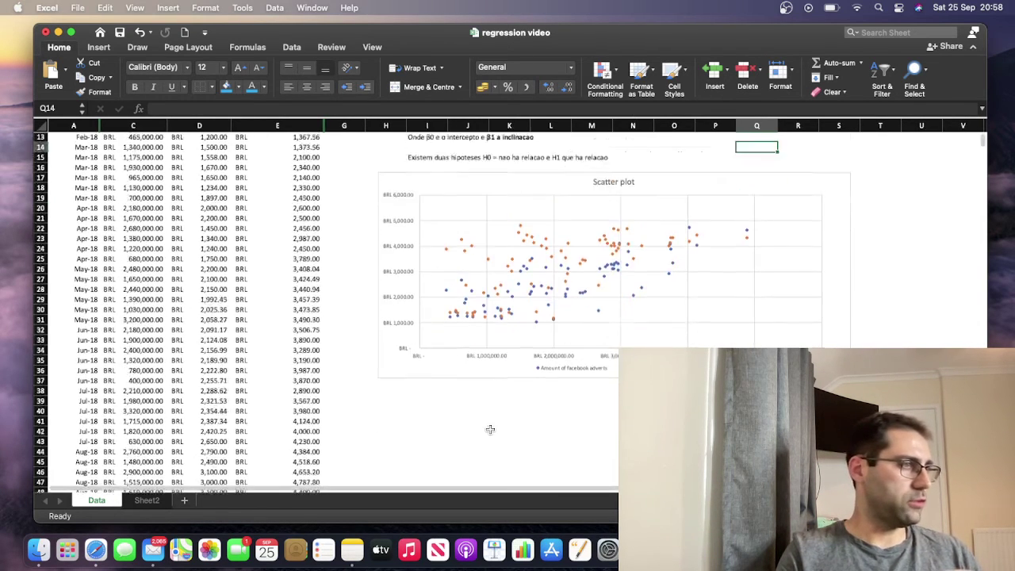
scroll(490, 429, down, 6)
scroll(490, 429, up, 15)
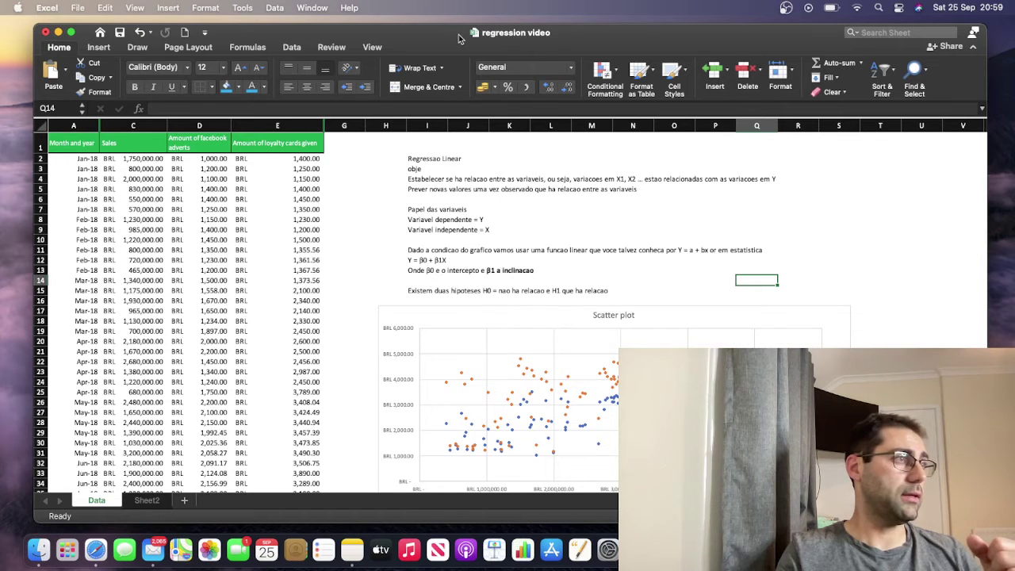
click(291, 48)
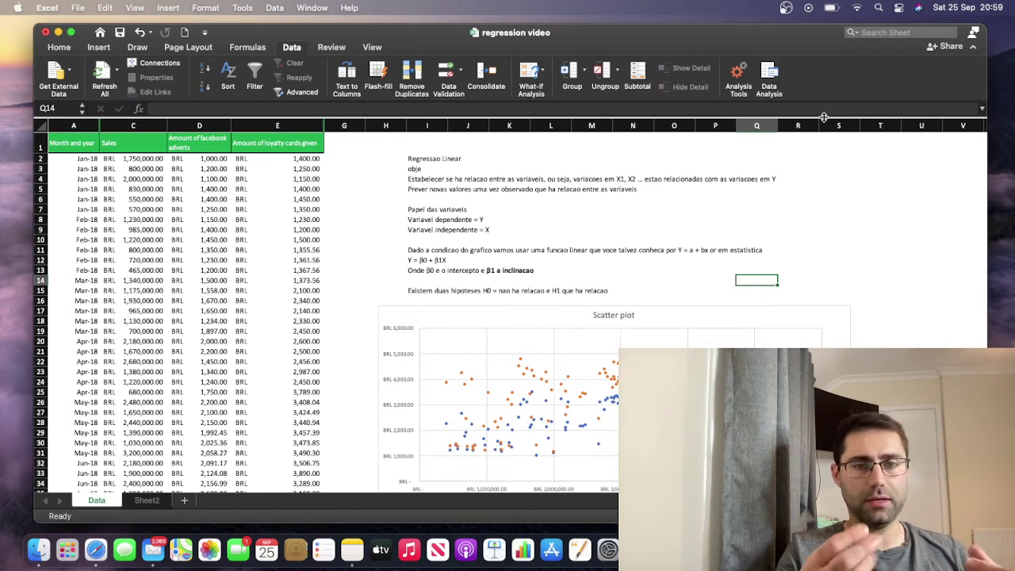
click(767, 86)
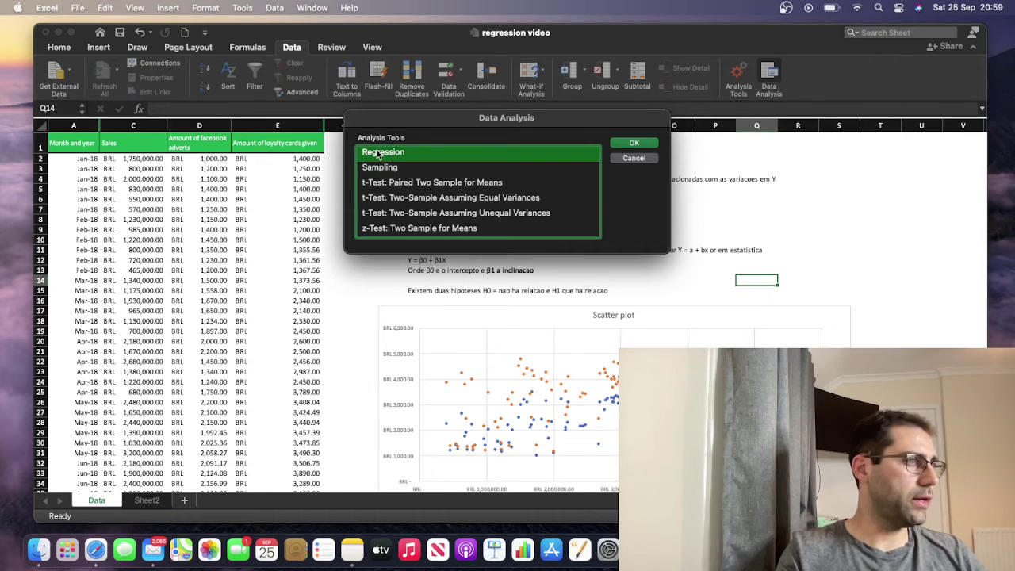
click(633, 143)
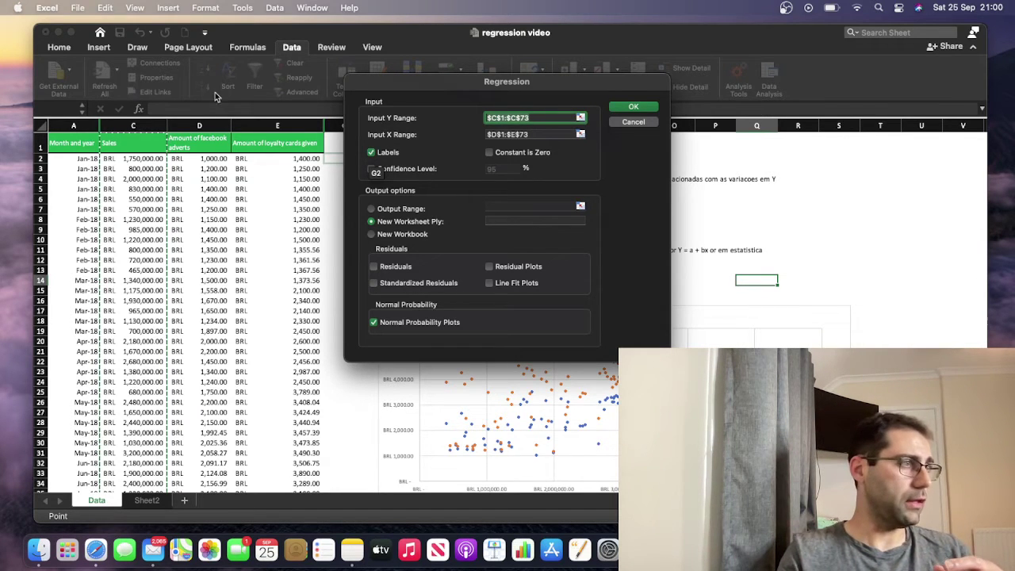
click(562, 134)
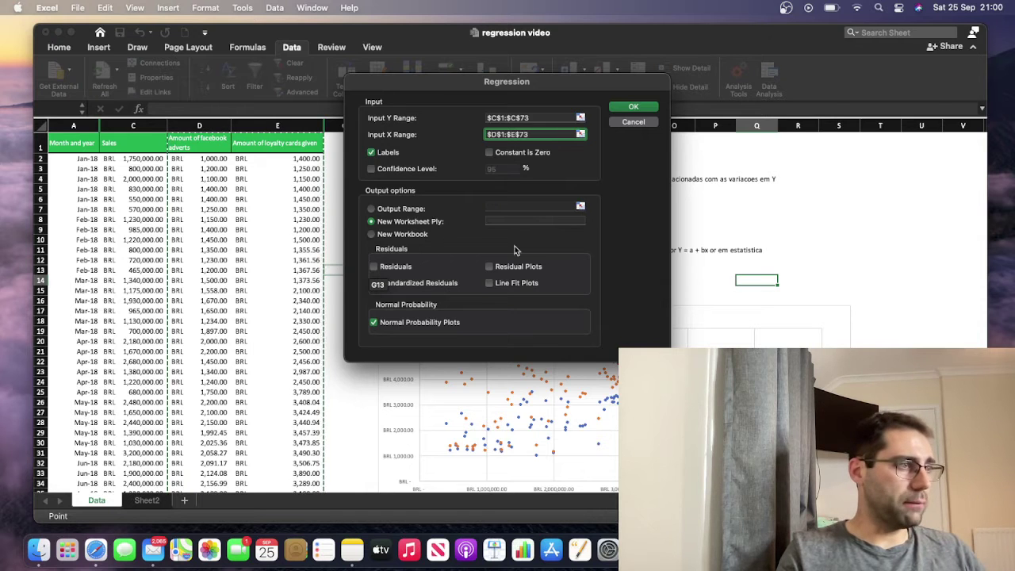
click(625, 123)
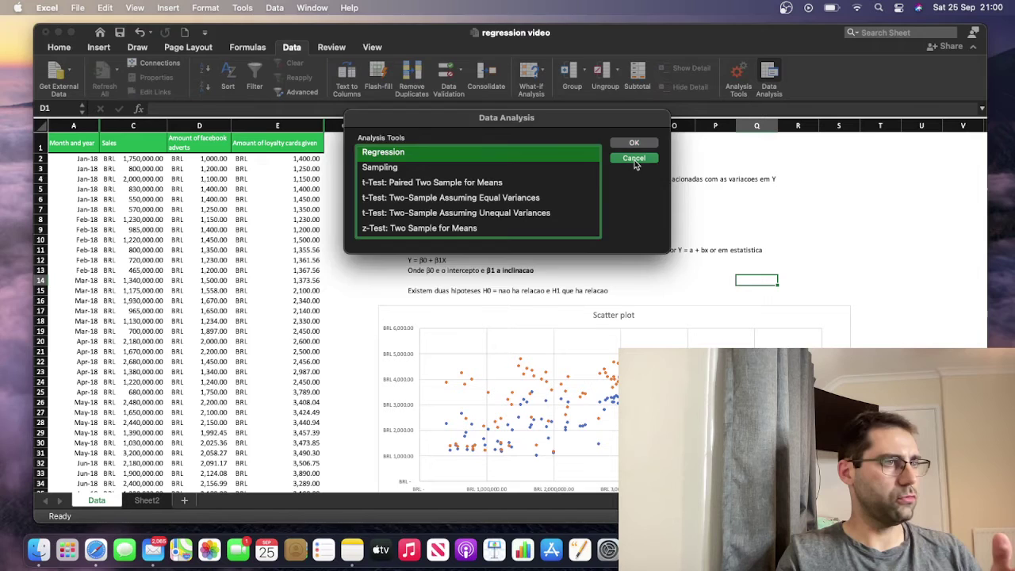
click(634, 159)
Examine Multiple R, R Square, Adjusted R Square and Standard Error in the Regression Statistics on Sheet2
click(147, 500)
scroll(336, 362, up, 2)
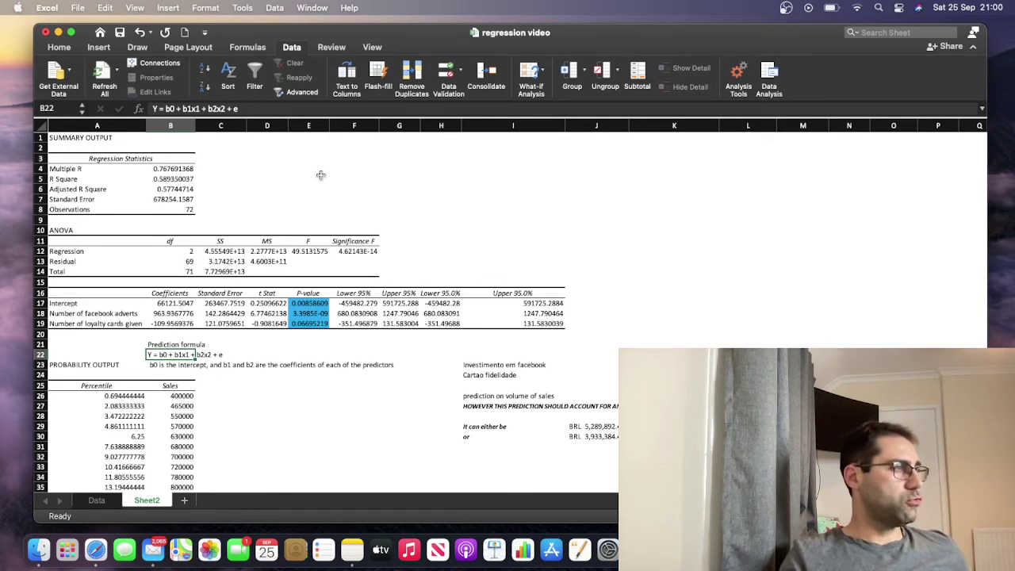
click(70, 168)
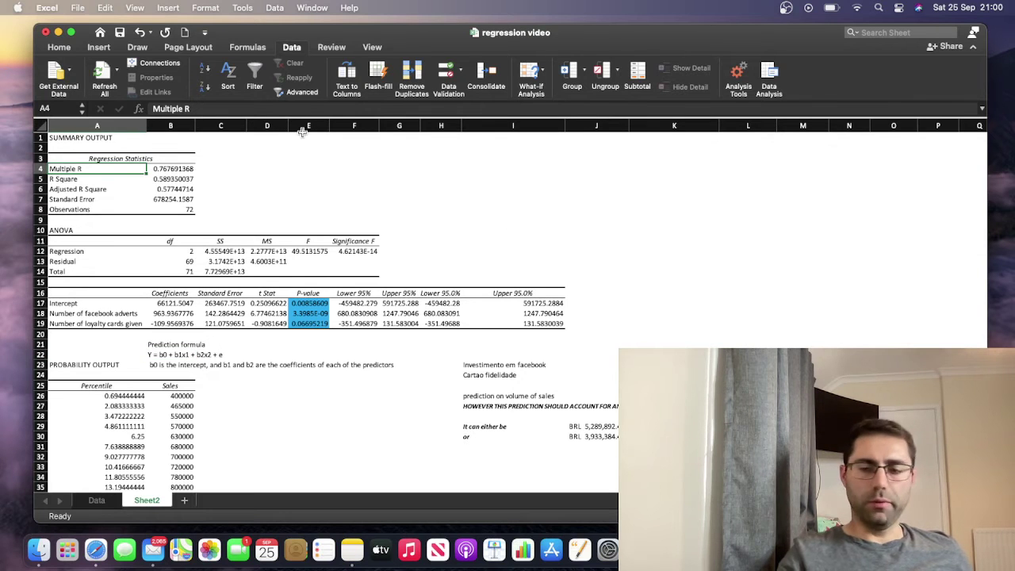
key(Down)
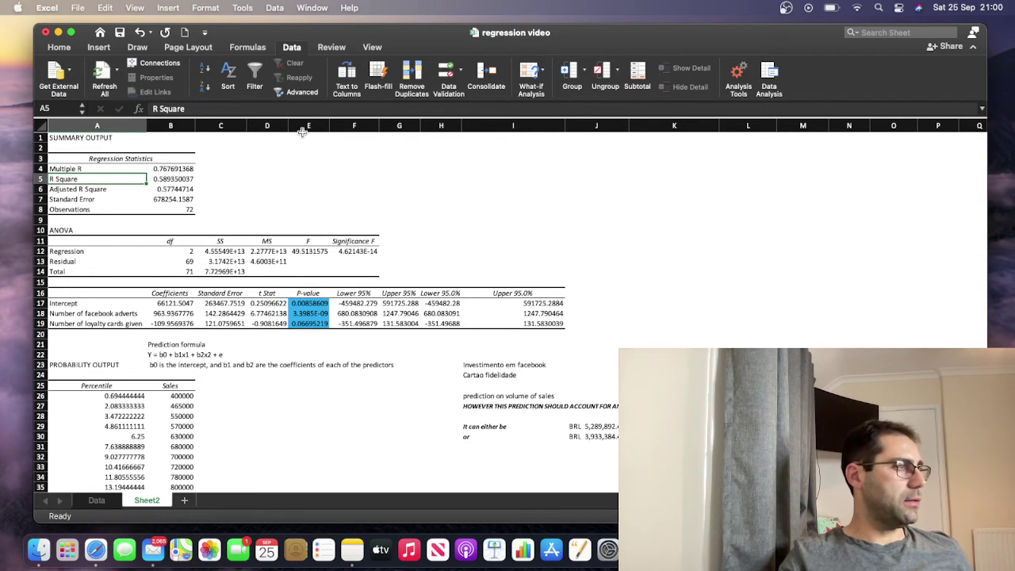
key(Down)
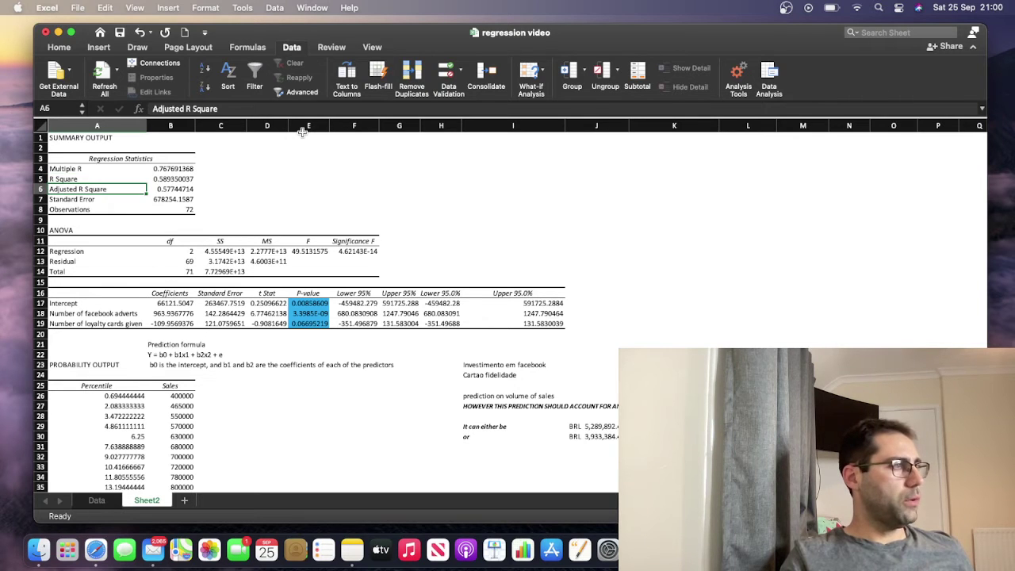
key(Right)
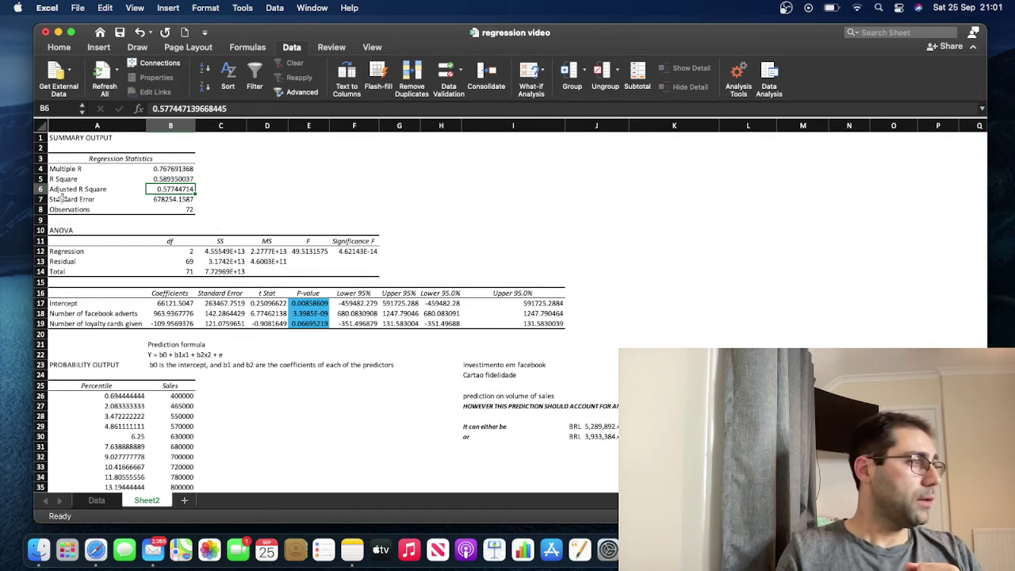
click(180, 200)
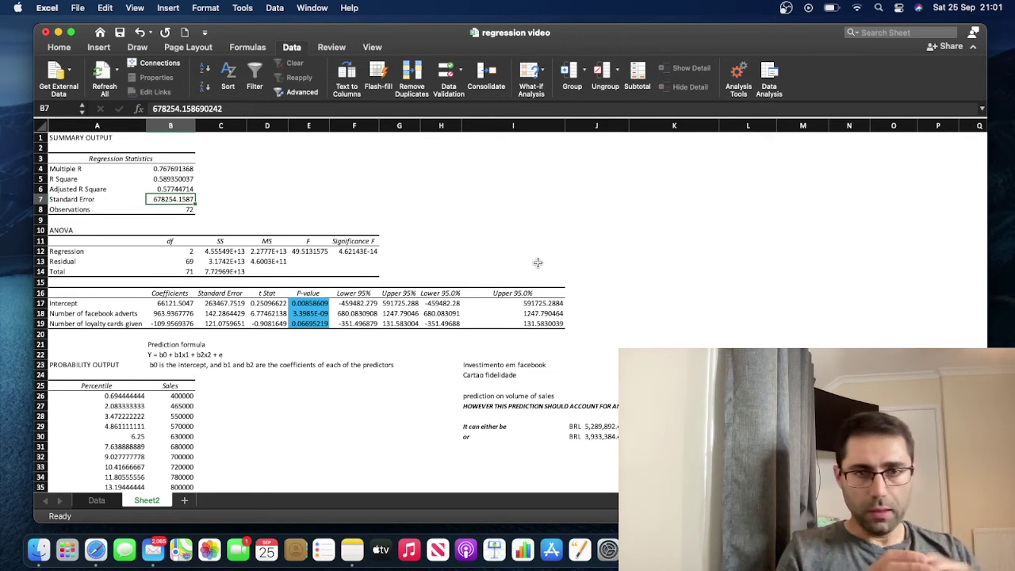
Review the terms of the prediction formula Y = b0 + b1x1 + b2x2 + e in B22 and the standard error in B7
click(97, 501)
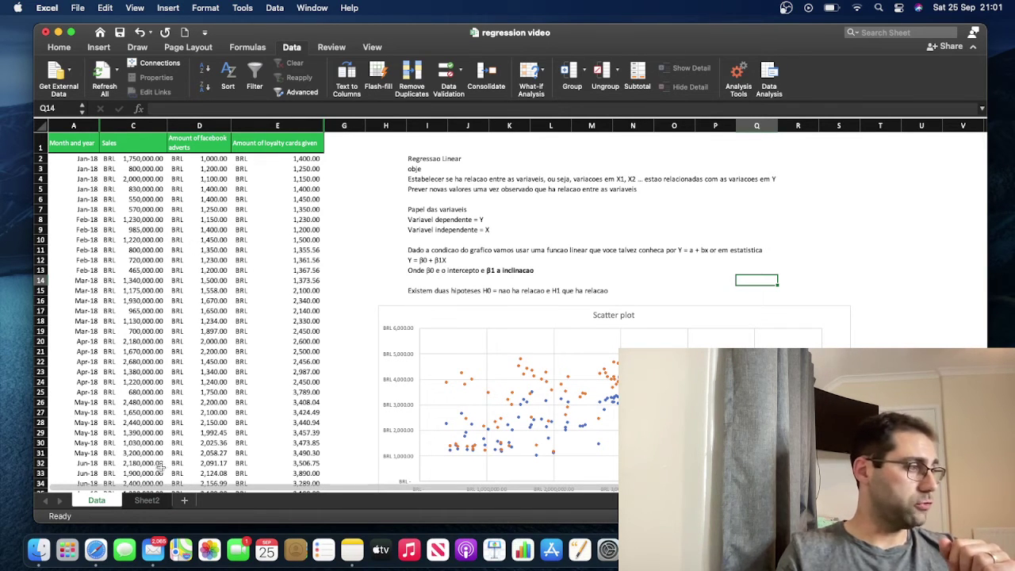
click(155, 505)
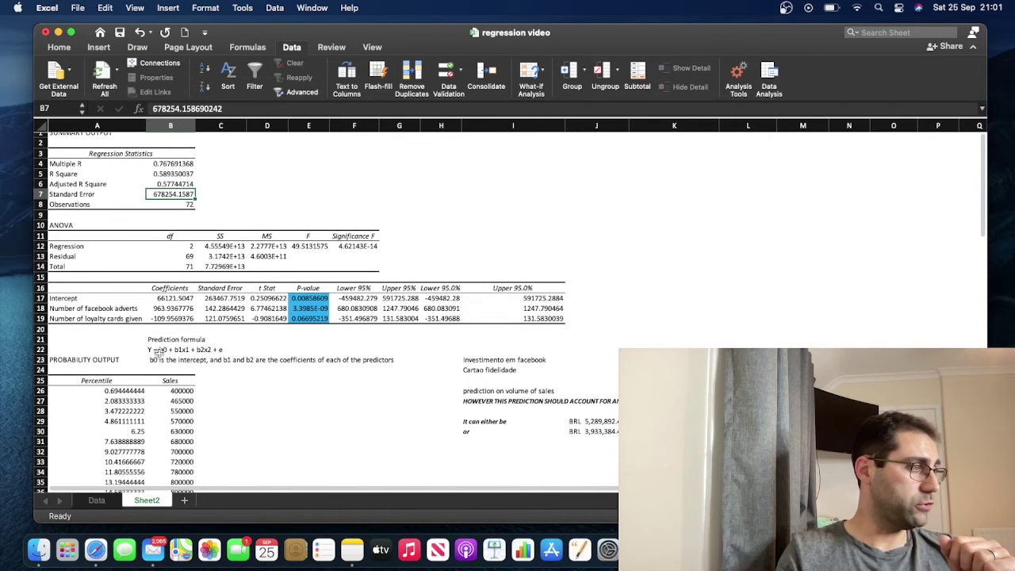
click(157, 351)
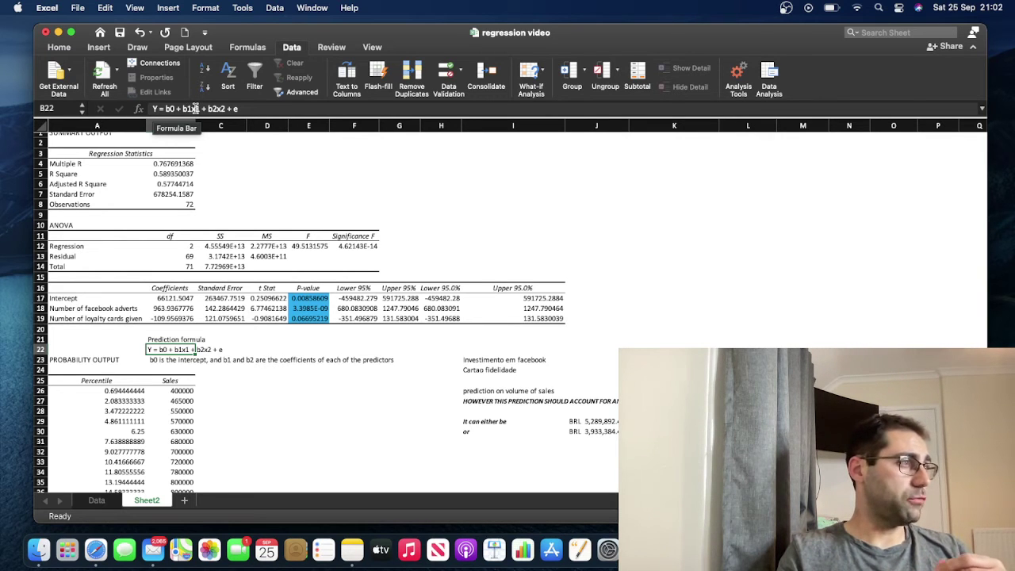
click(195, 108)
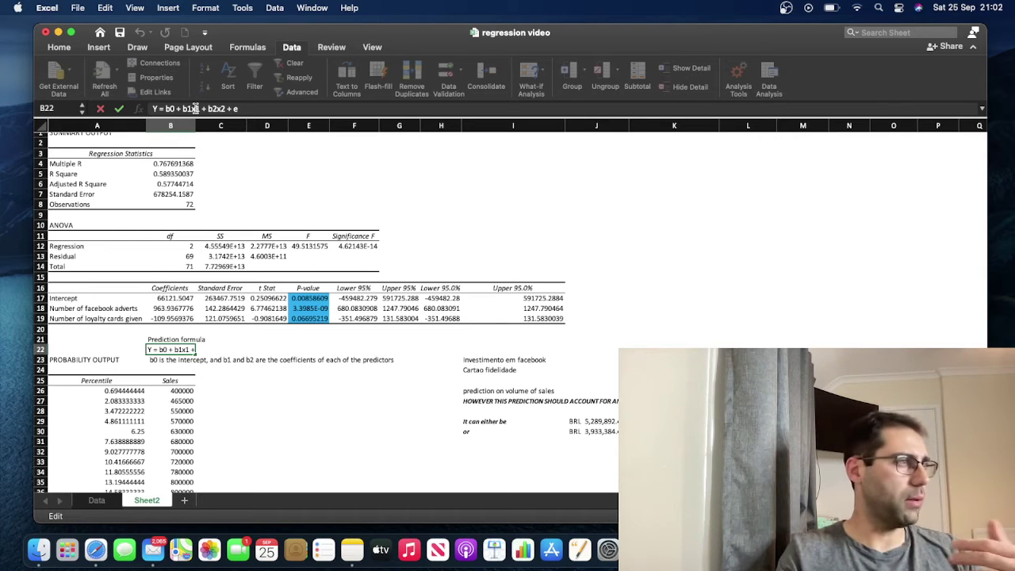
click(212, 109)
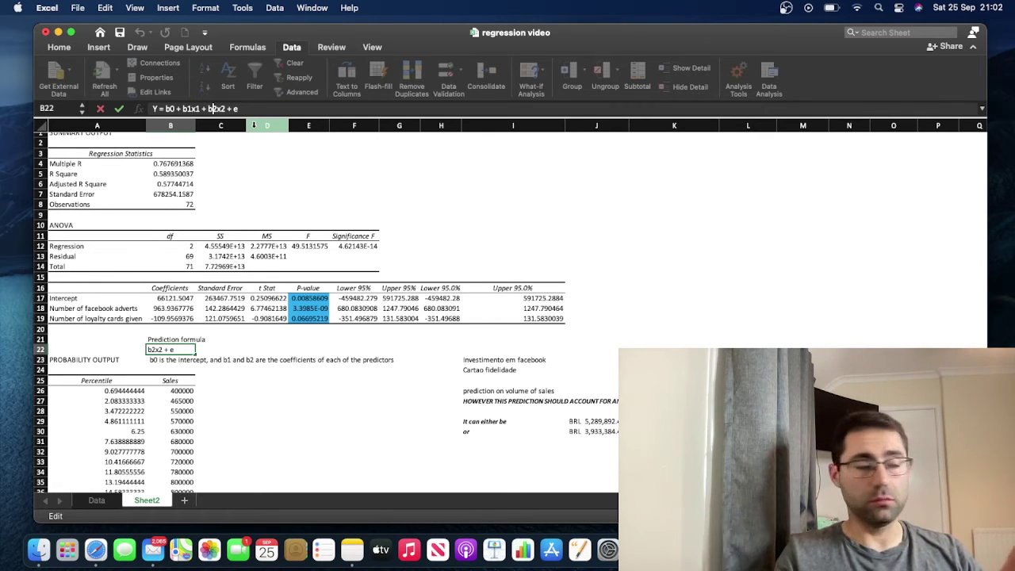
click(173, 195)
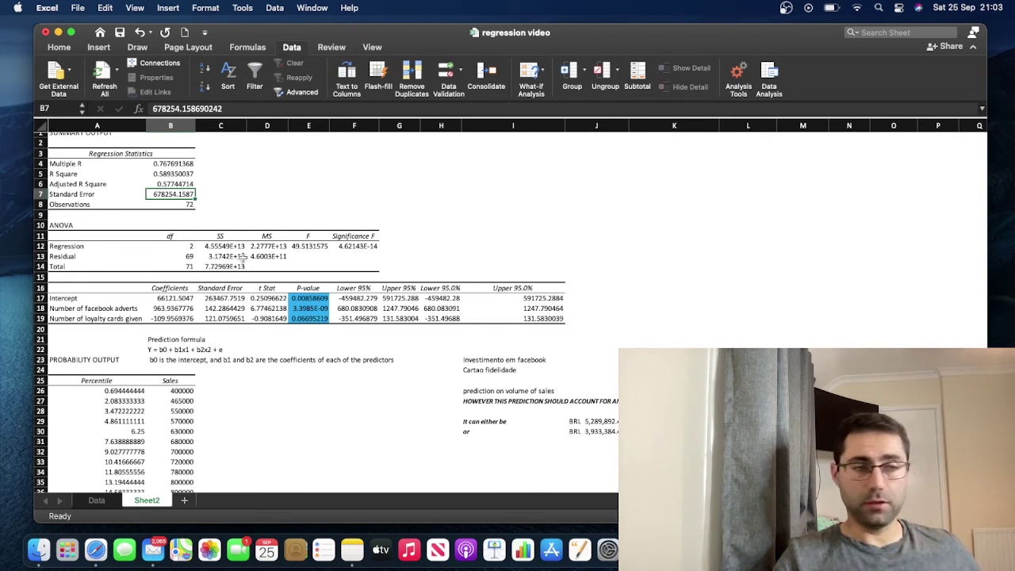
click(272, 339)
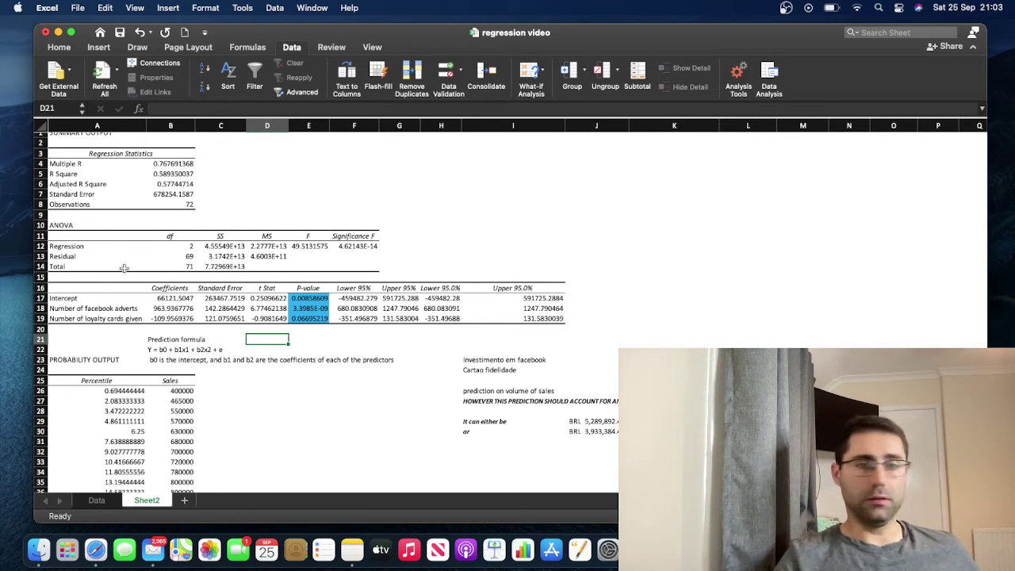
Go through the coefficients of the intercept, facebook adverts and loyalty cards in B17:B19
click(106, 300)
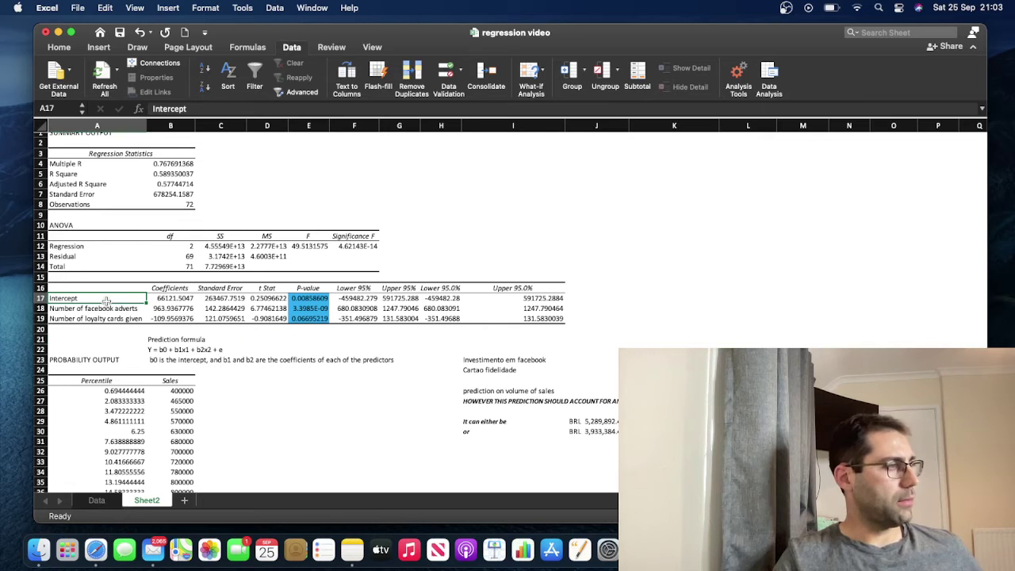
click(164, 298)
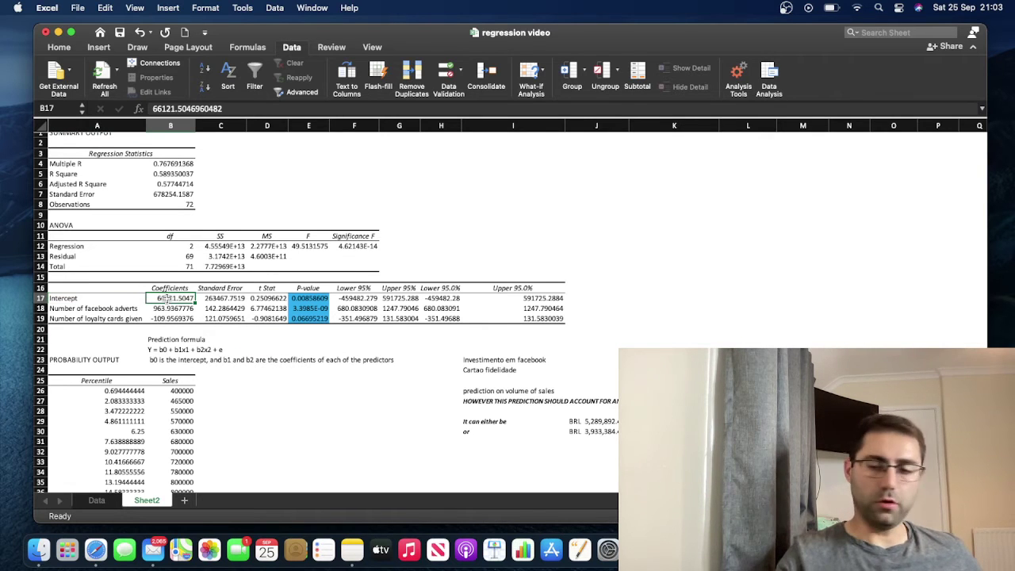
key(Down)
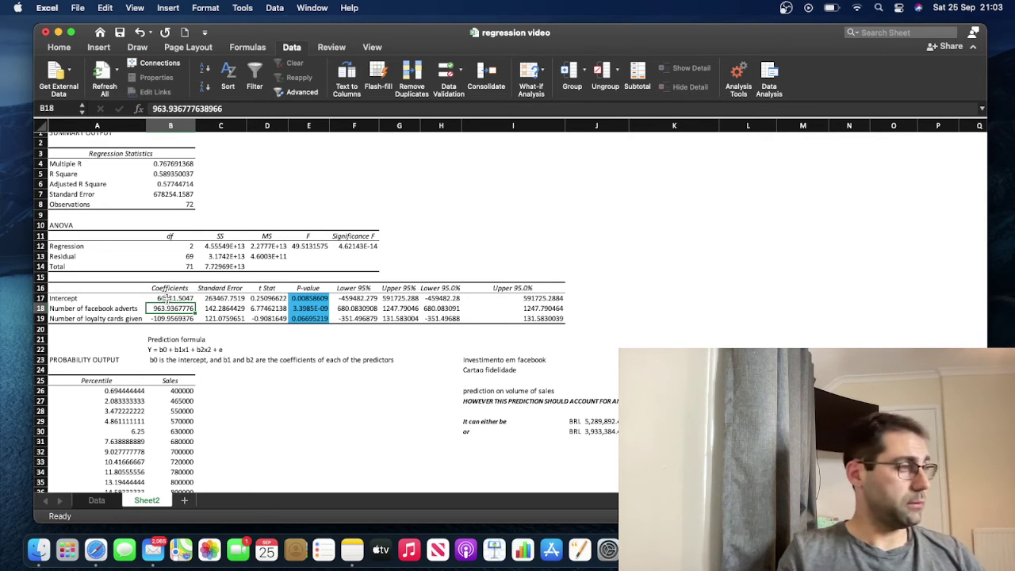
key(Down)
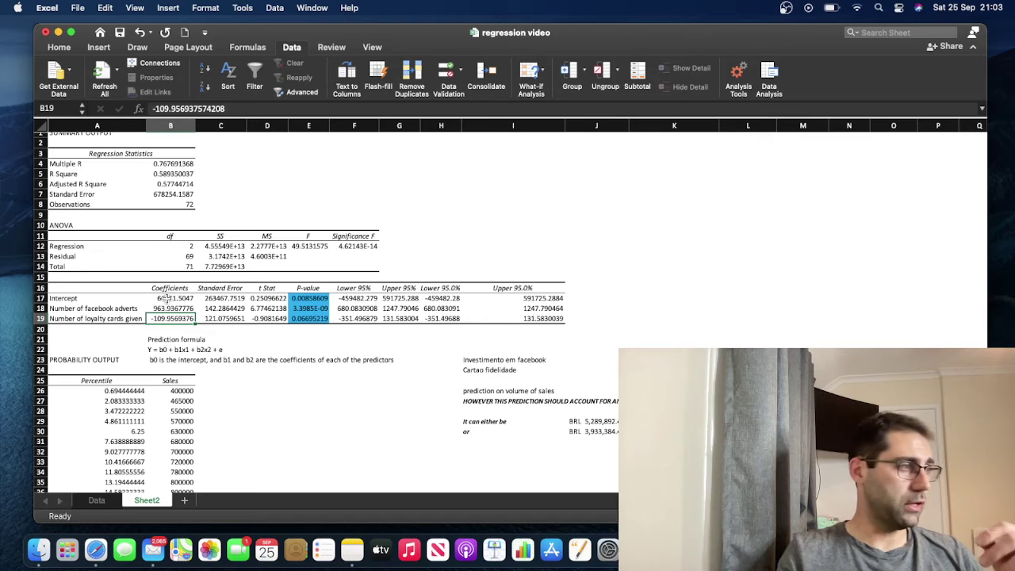
key(Up)
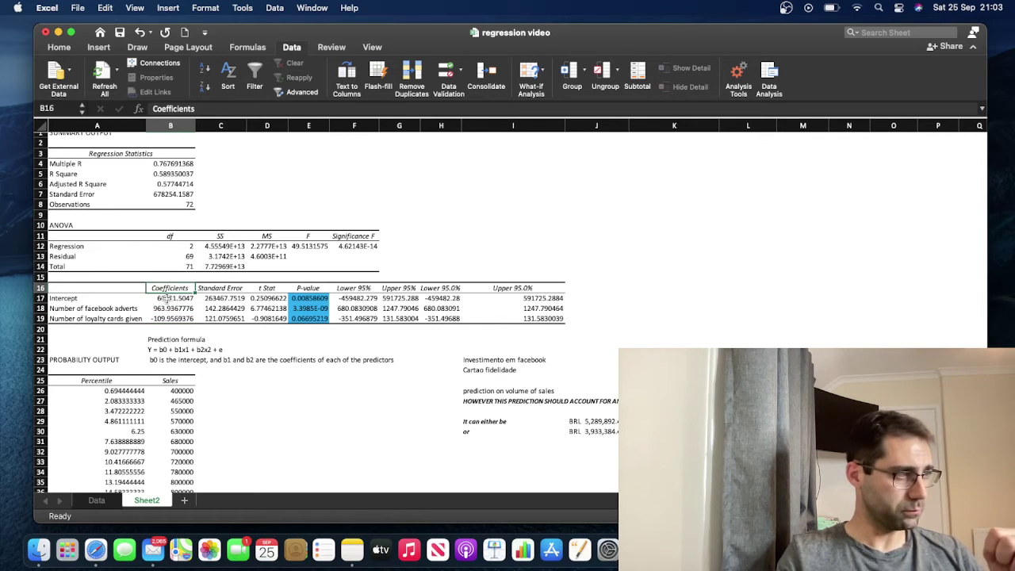
Look at the P-value column of the coefficients table, starting with its header and the intercept row
key(Right)
key(Right)
key(Right)
key(Down)
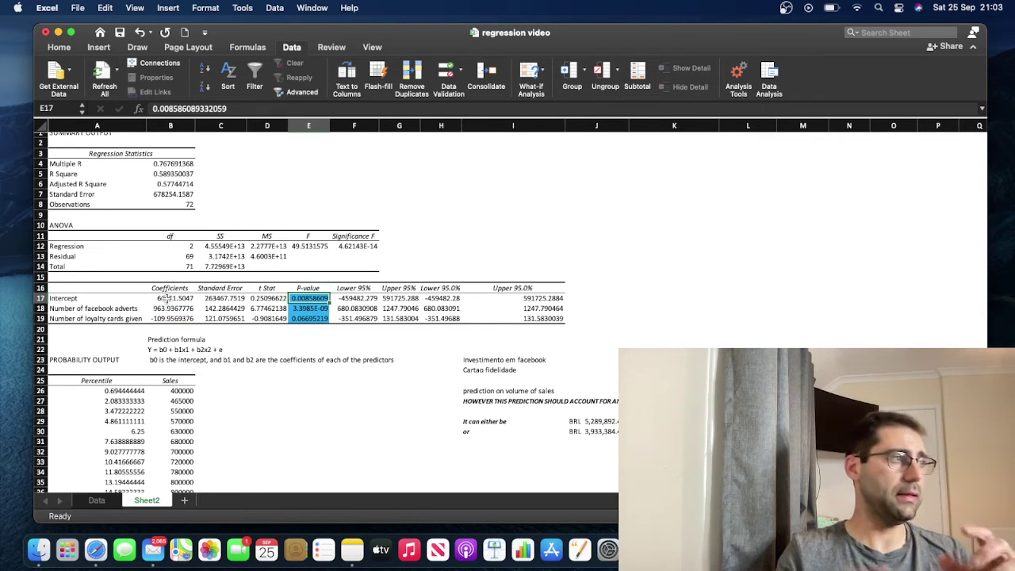
key(Up)
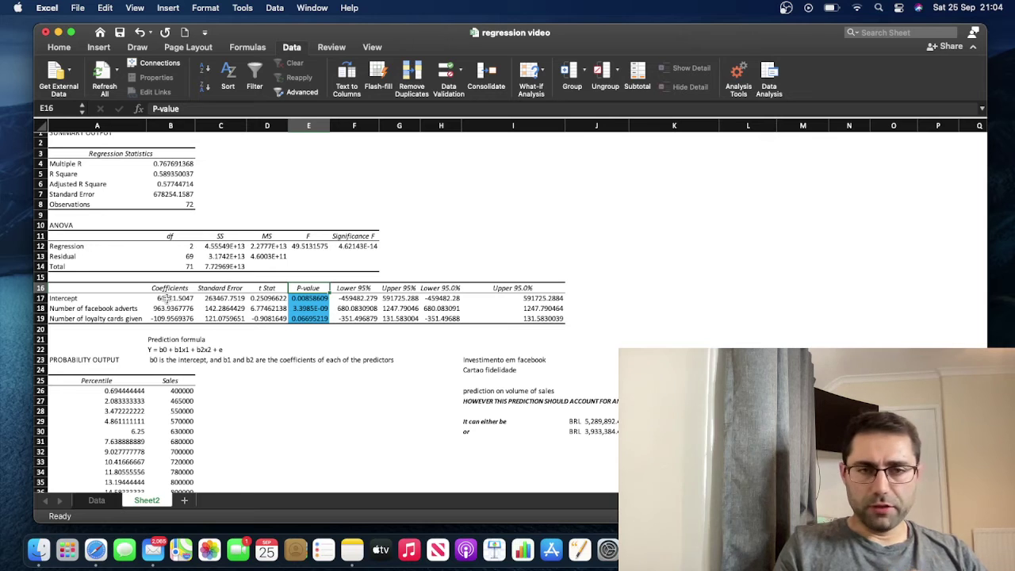
click(333, 381)
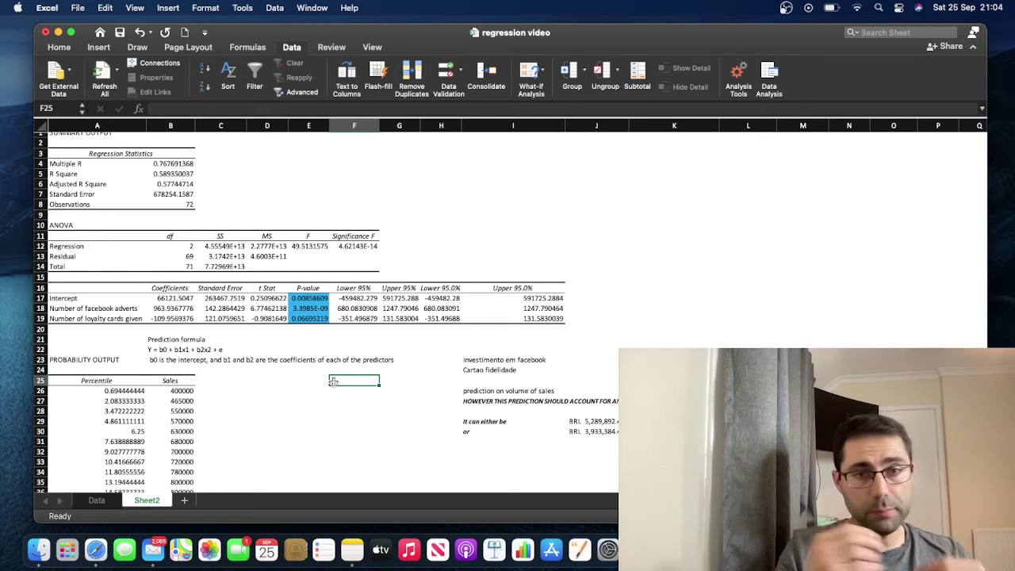
Read the individual P-values of the intercept, facebook adverts and loyalty cards in E17:E19
click(308, 298)
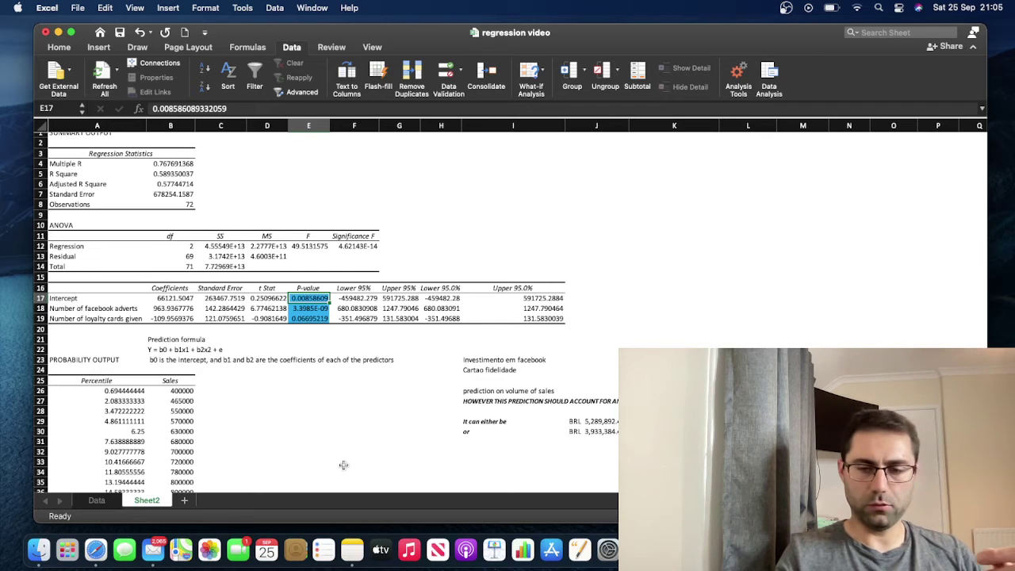
key(Down)
key(Up)
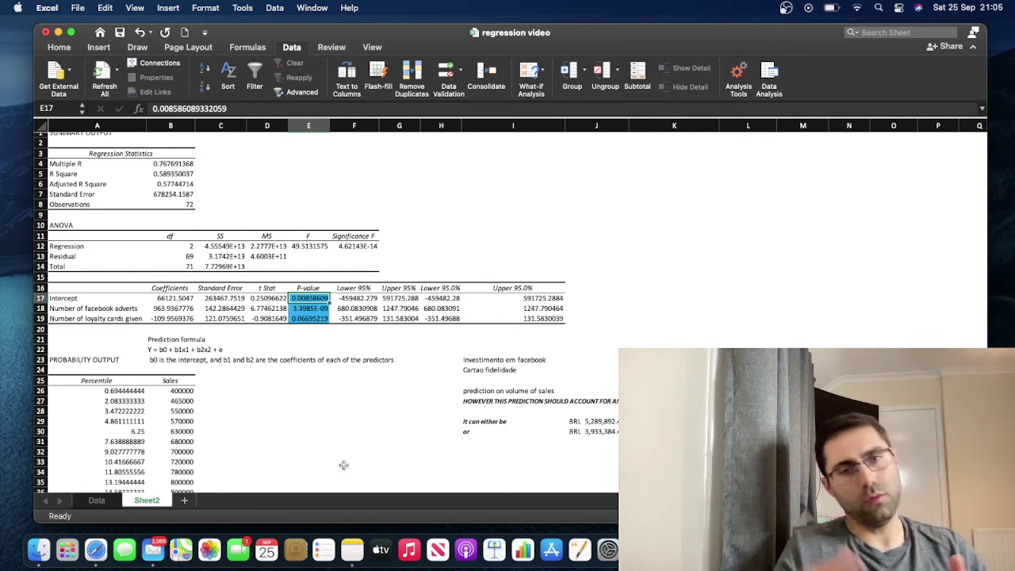
key(Return)
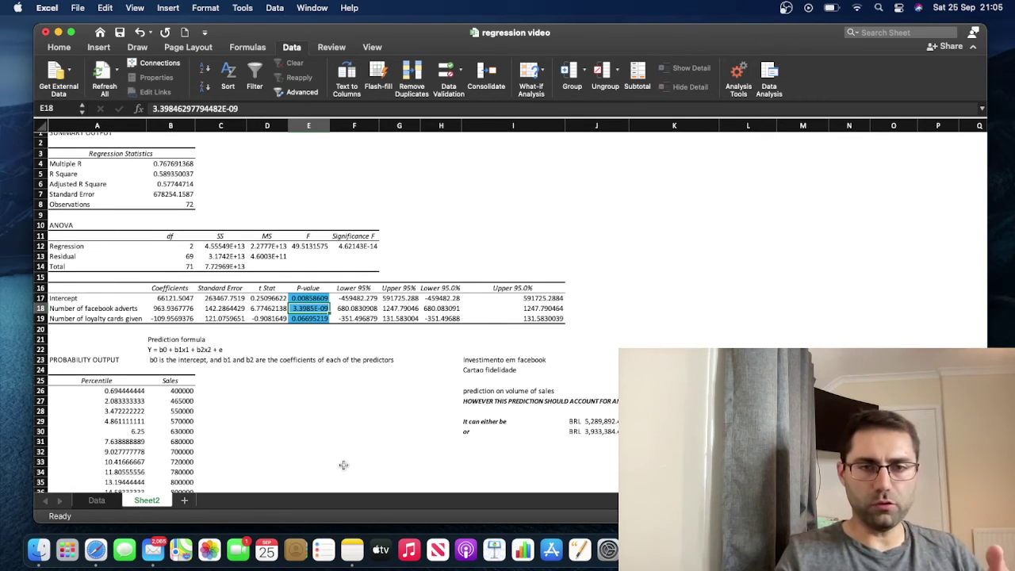
key(Return)
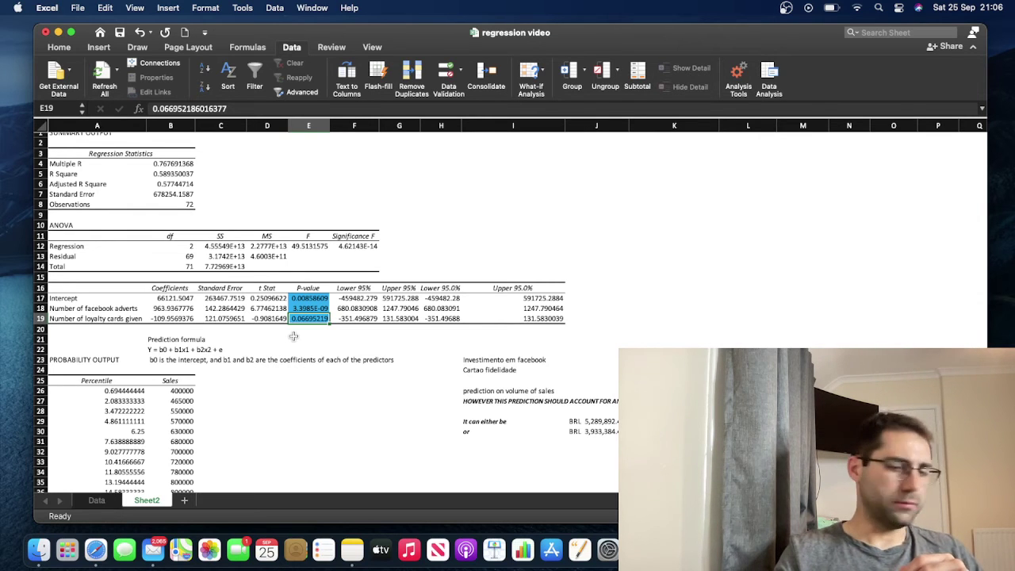
Compare the P-values in E17:E19 with one another to judge the significance of each predictor
key(Up)
key(Up)
key(Up)
key(Down)
key(Down)
key(Down)
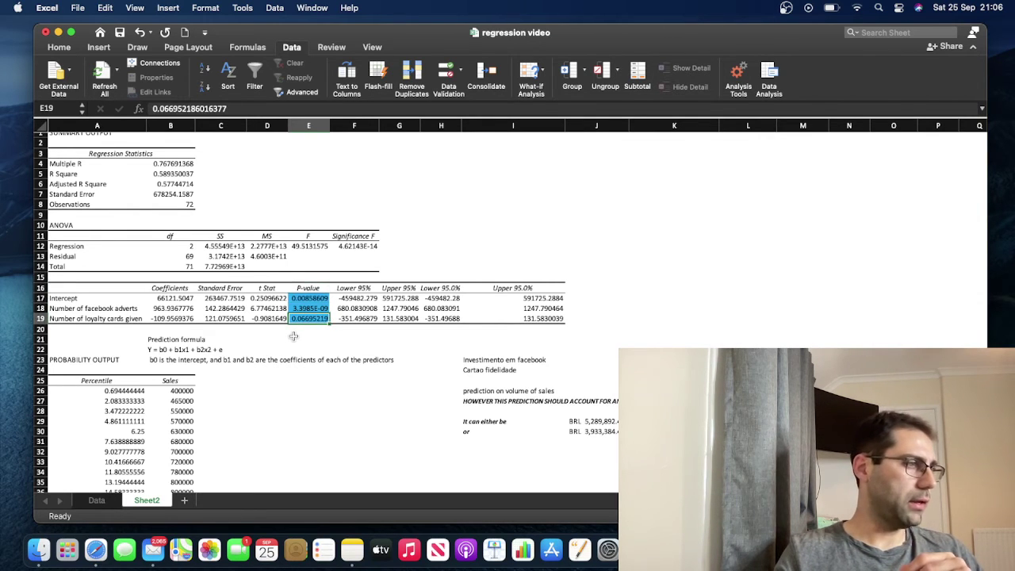
key(Up)
key(Up)
key(Down)
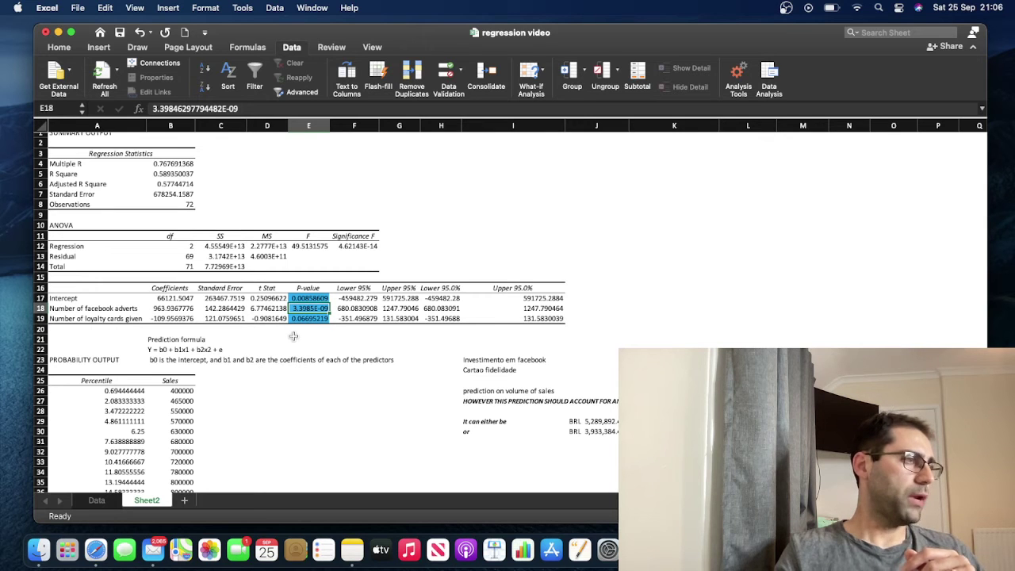
key(Down)
key(Up)
key(Up)
key(Down)
key(Down)
key(Down)
key(Up)
key(Up)
key(Up)
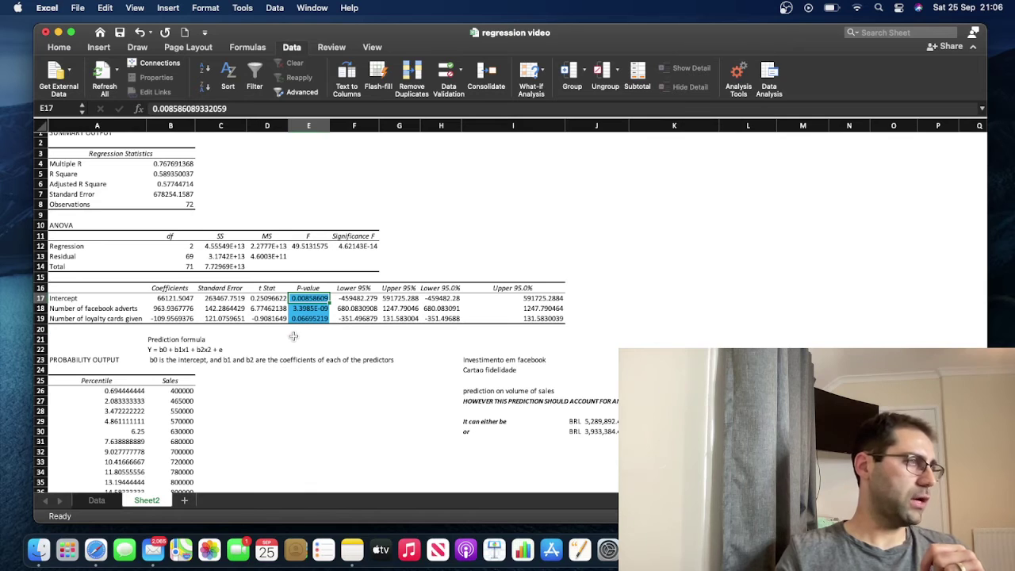
Read the P-values of facebook adverts and loyalty cards again in E18:E19
key(Down)
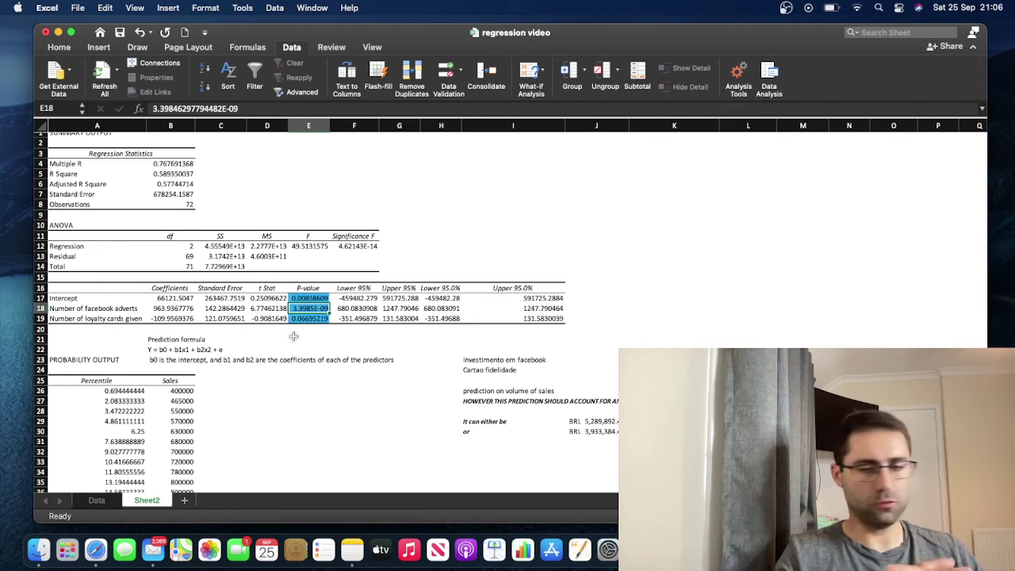
key(Down)
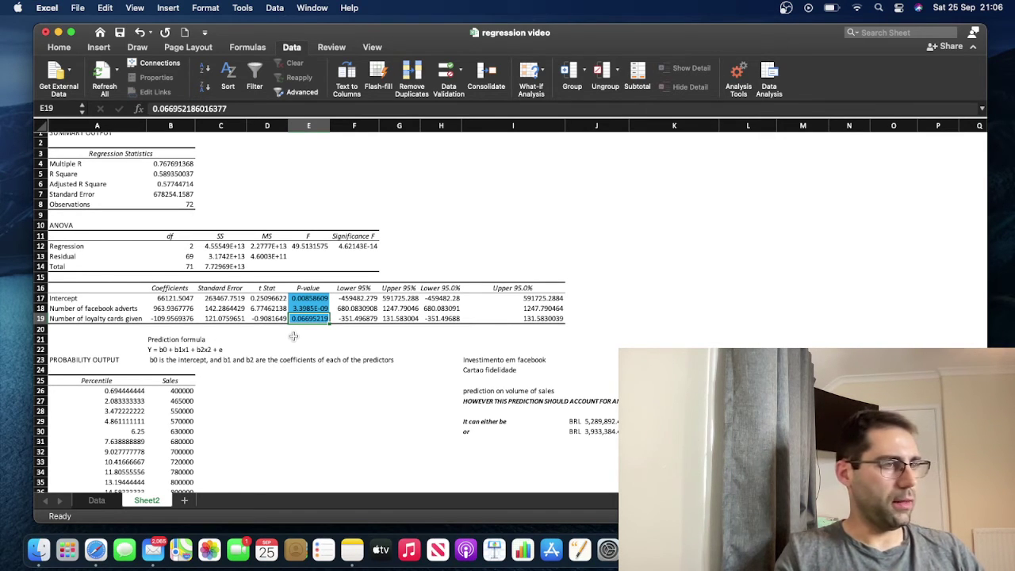
Look at the facebook investment and loyalty card inputs used for the sales prediction in rows 23 and 24
key(Down)
key(Down)
key(Down)
key(Right)
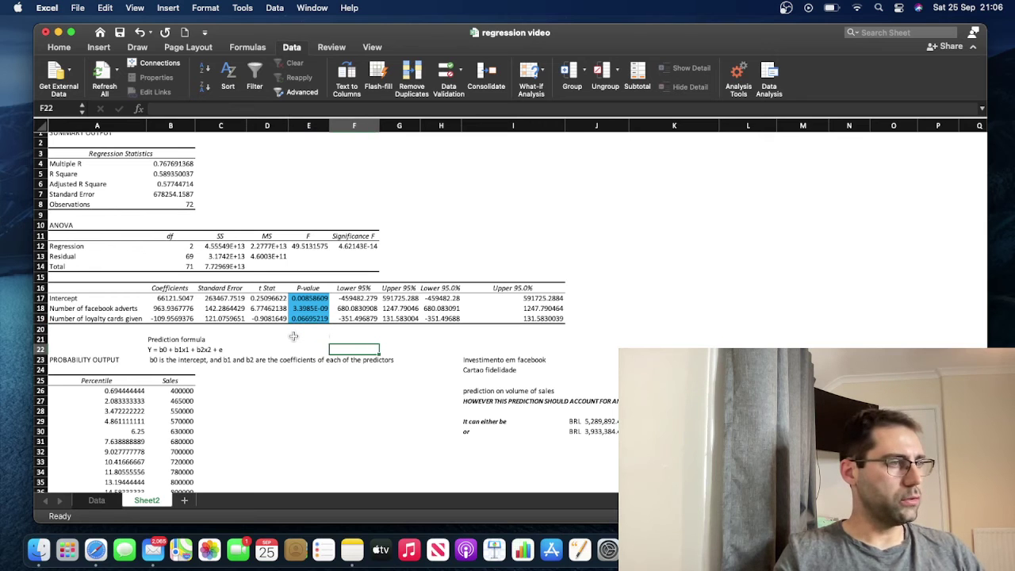
key(Right)
key(Right)
key(Right)
key(Down)
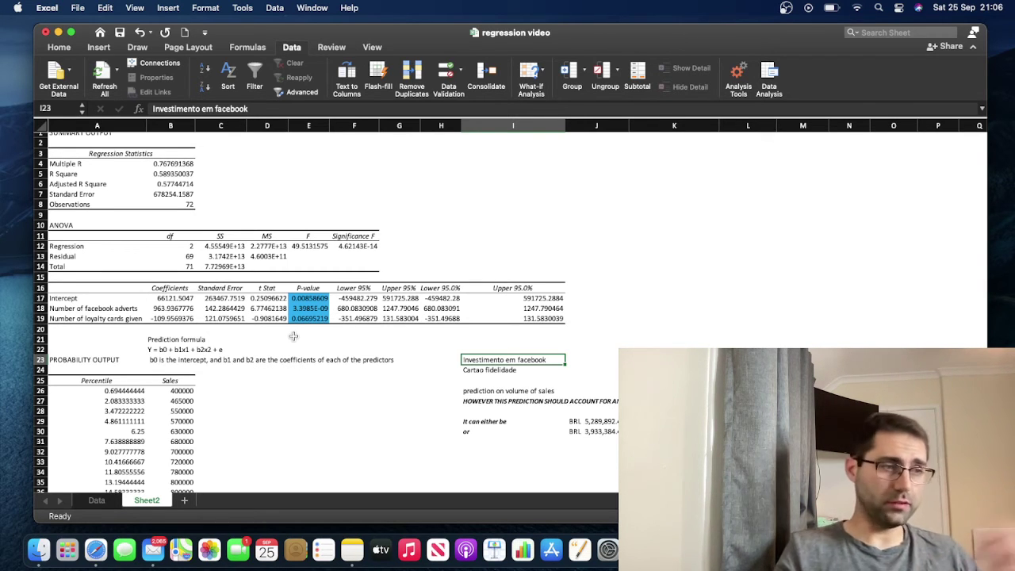
key(Down)
key(Right)
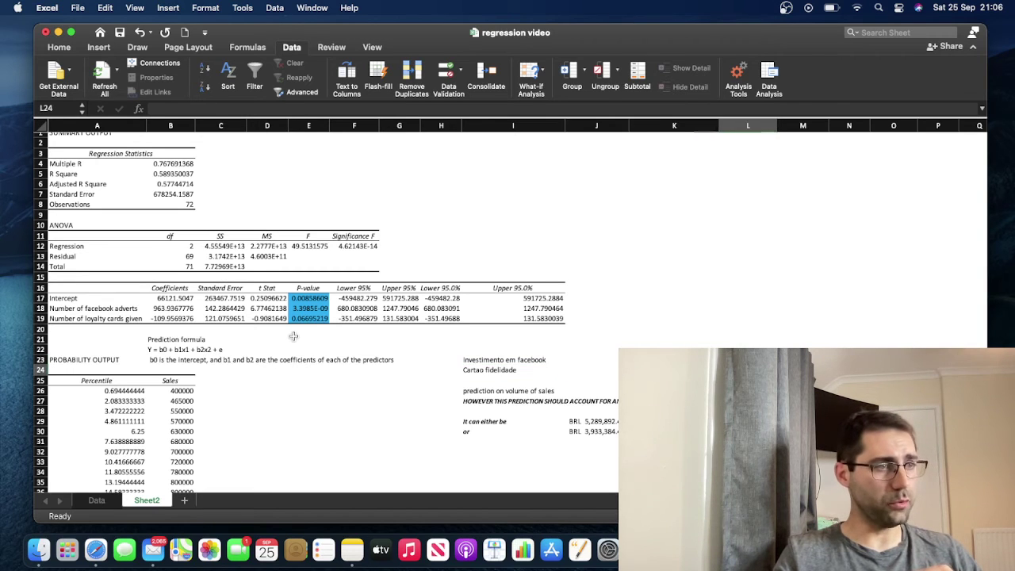
key(Right)
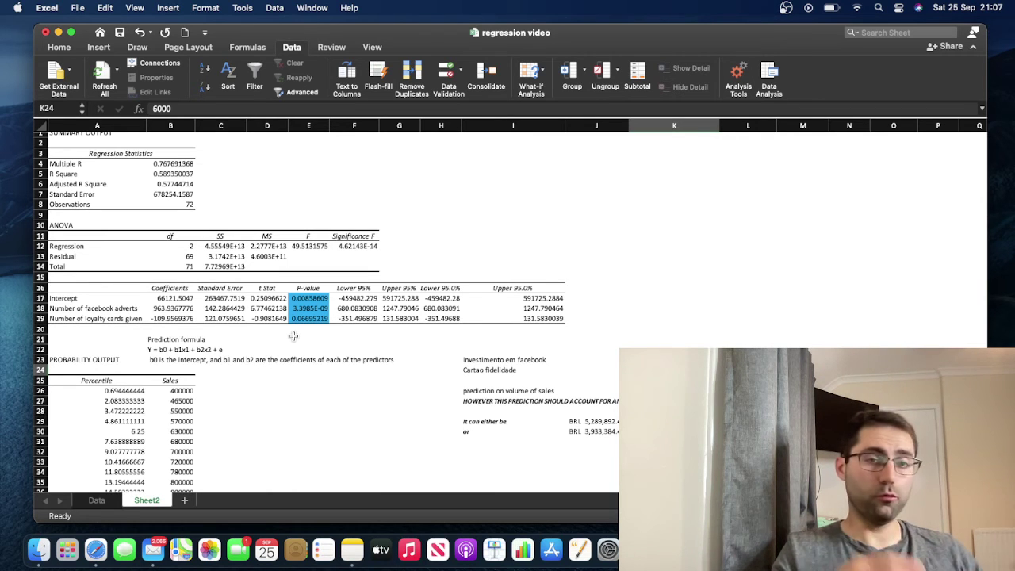
Examine how the sales prediction formula in K26 applies the regression equation in B22, tracing its references to the coefficients
key(Down)
key(Down)
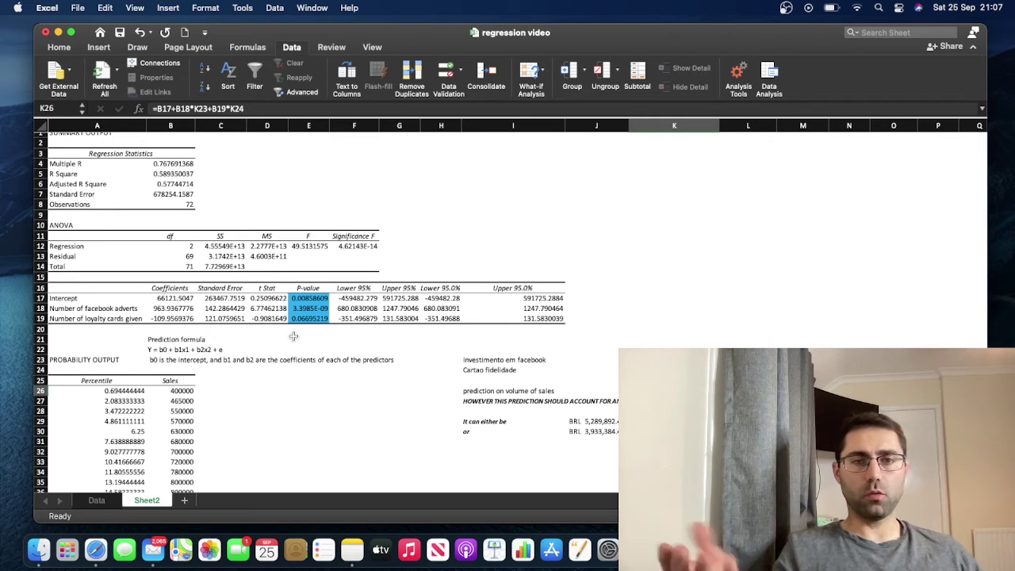
click(156, 348)
click(674, 391)
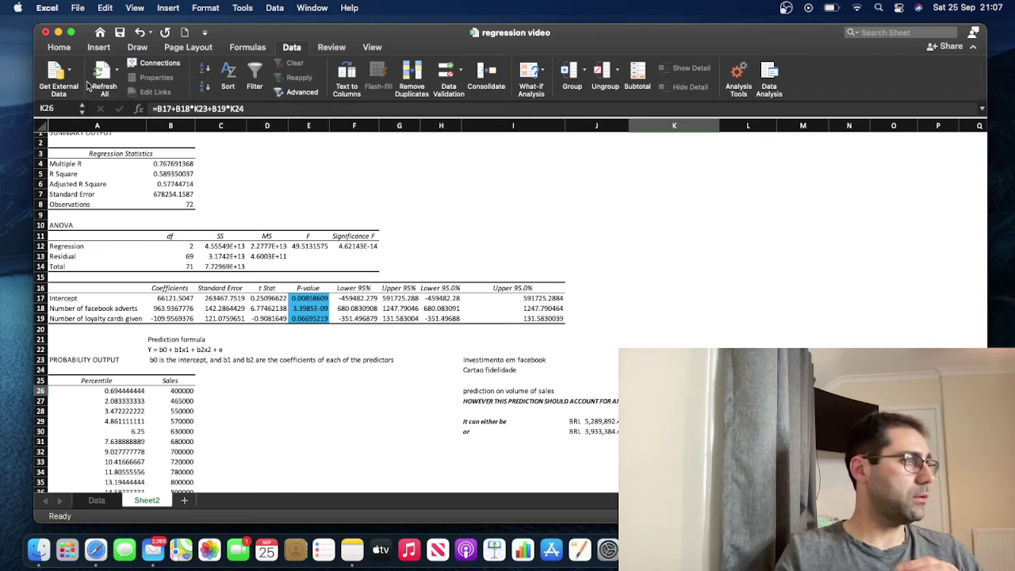
click(163, 108)
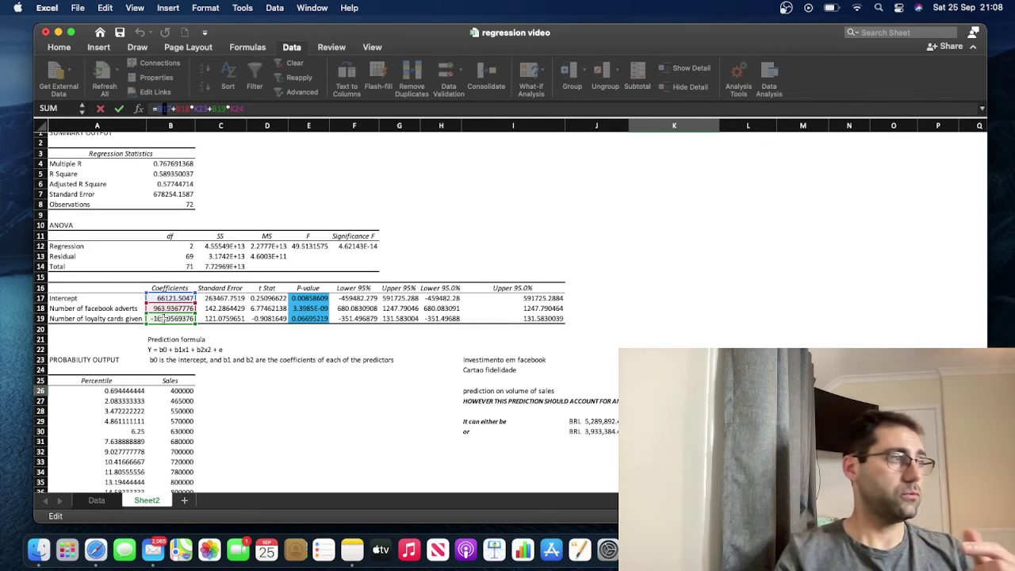
key(Return)
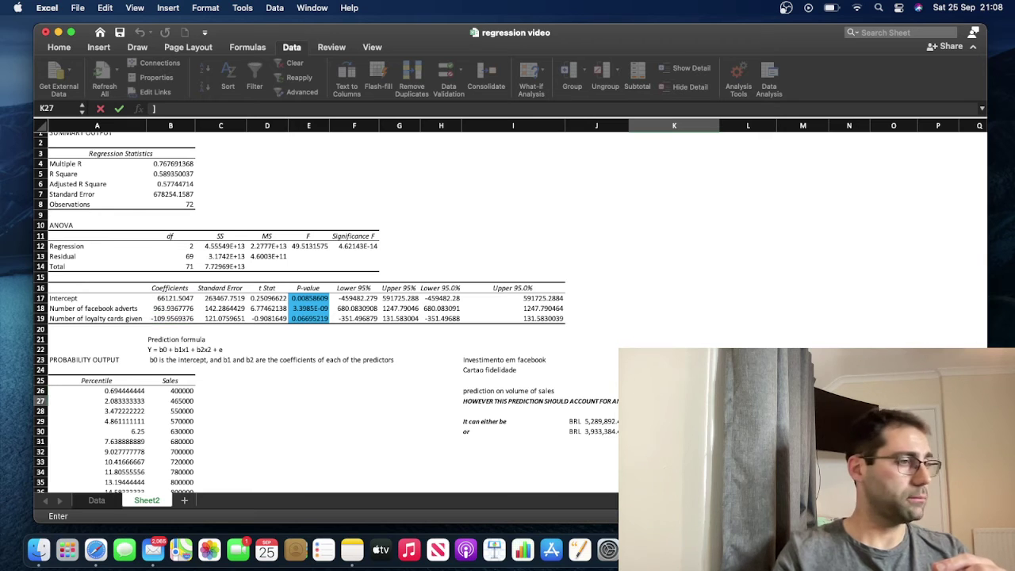
key(Up)
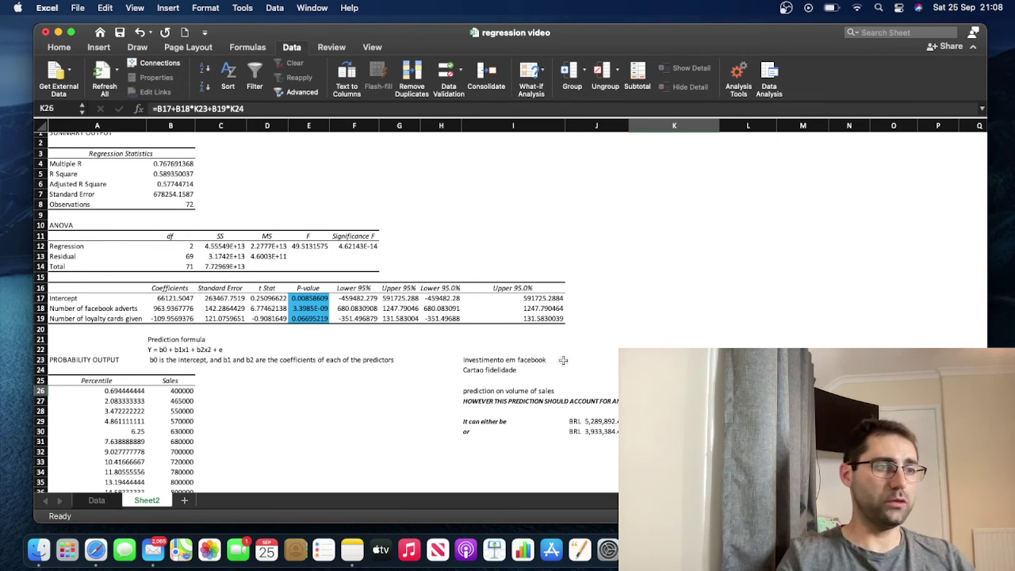
Compare the predicted sales volume in K26 with the error allowance in L27
click(748, 401)
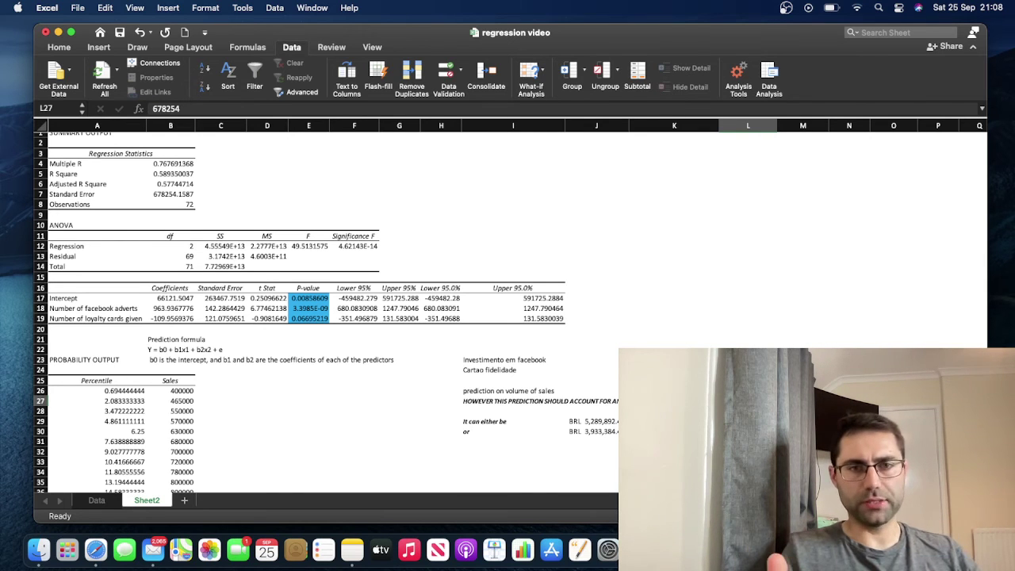
click(748, 391)
click(674, 391)
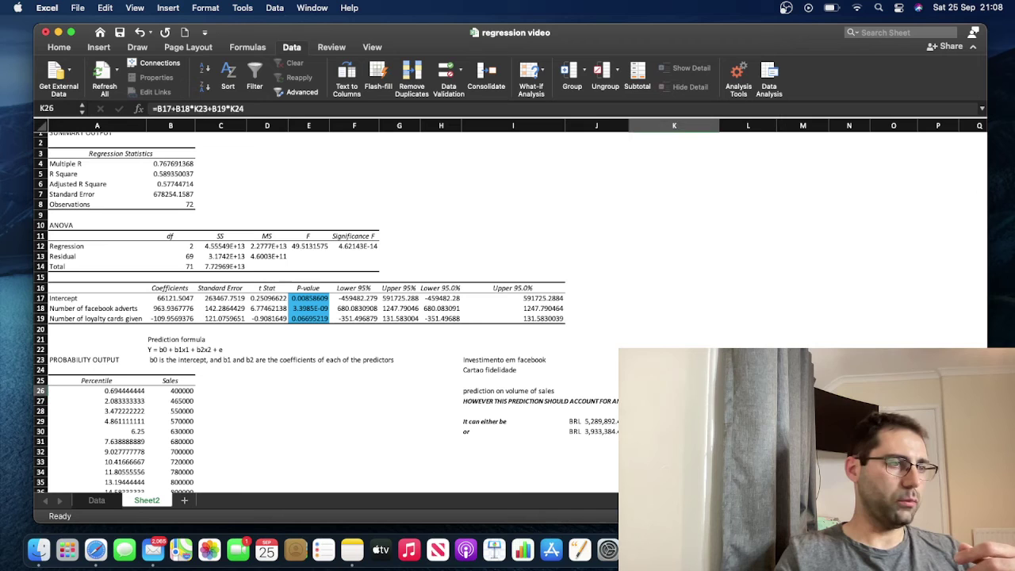
key(Right)
key(Down)
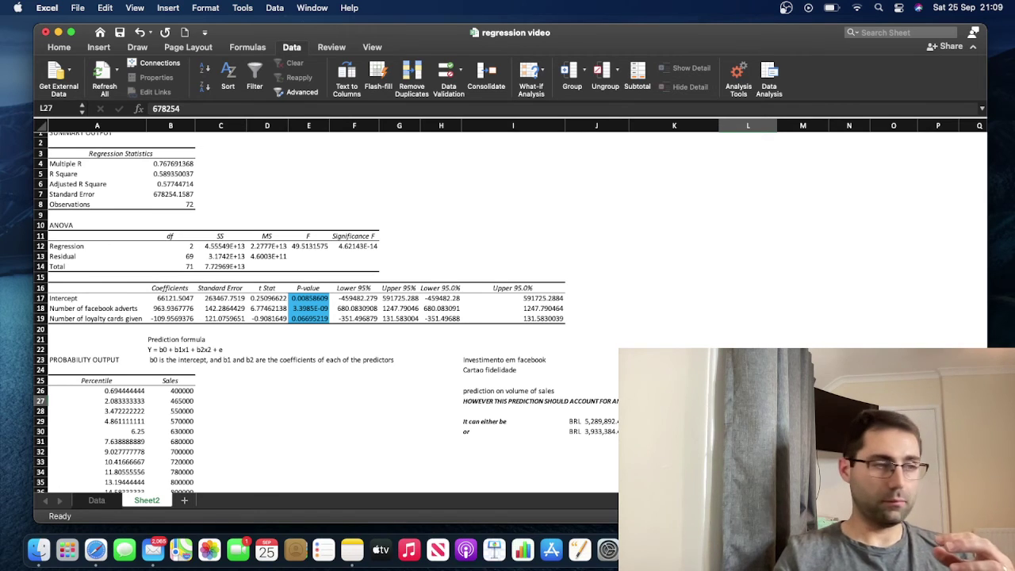
click(674, 391)
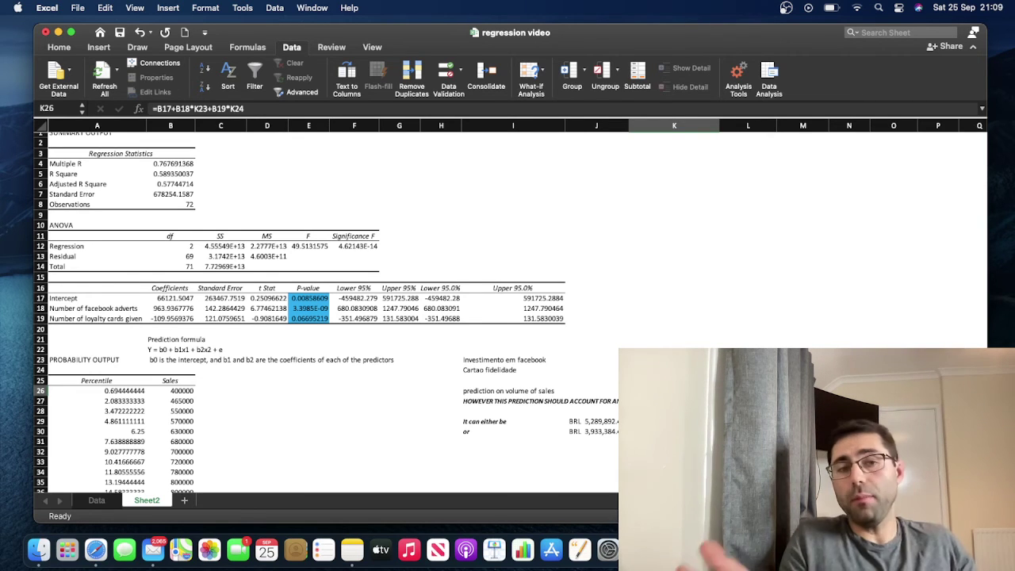
Check the upper and lower sales predictions in J29 and J30, which add and subtract the error
key(Down)
key(Down)
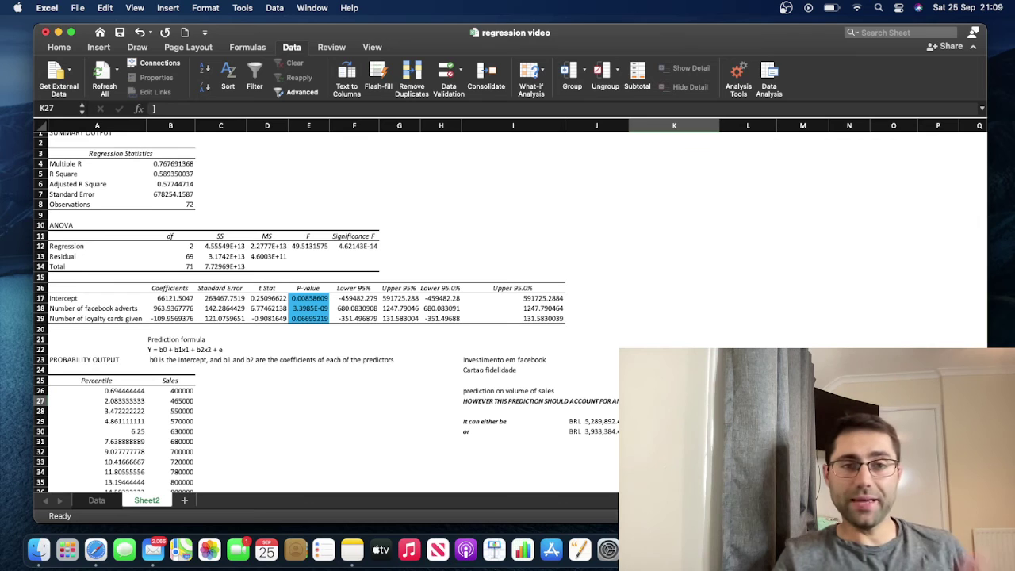
key(Left)
key(Down)
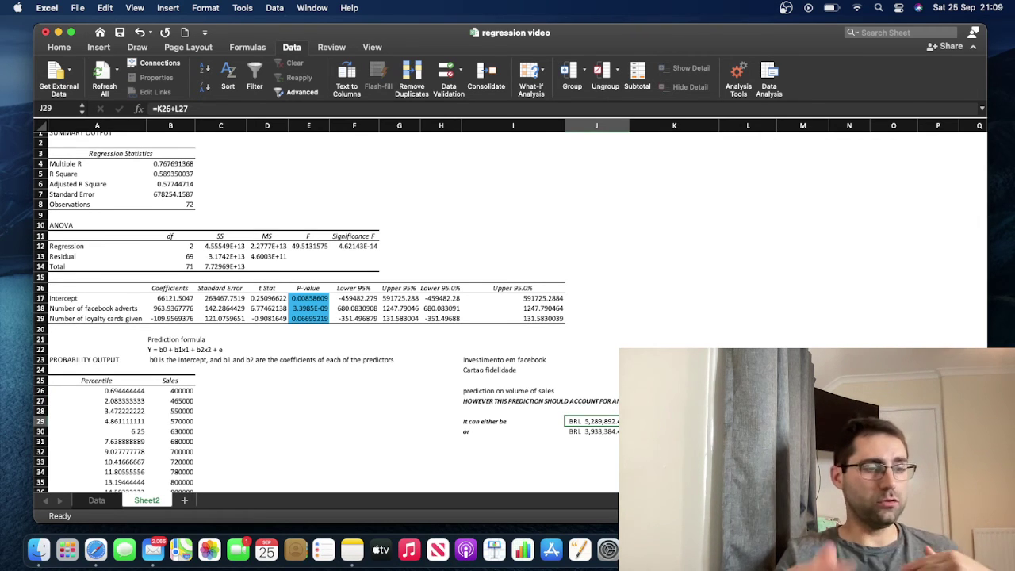
key(Down)
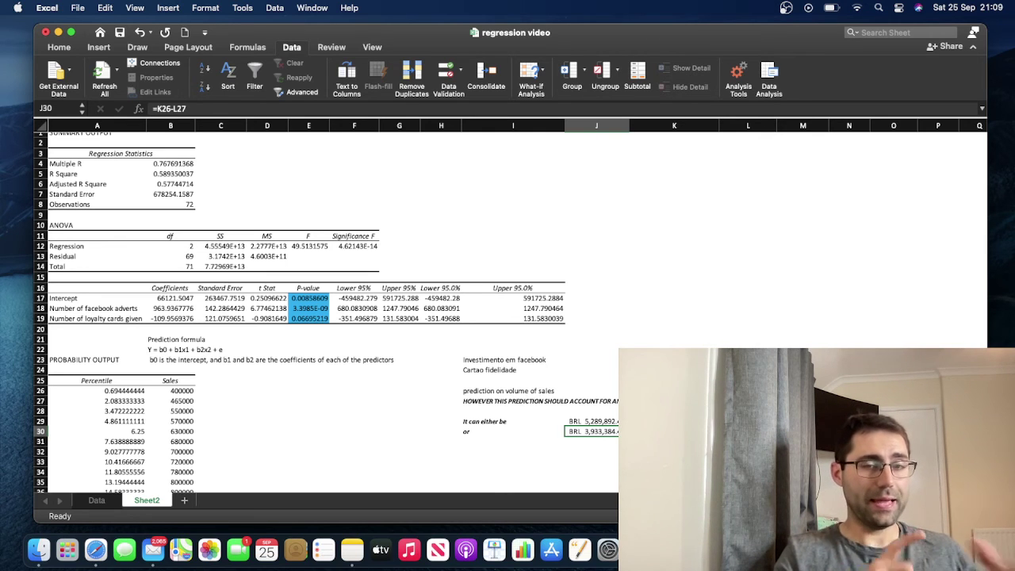
click(707, 250)
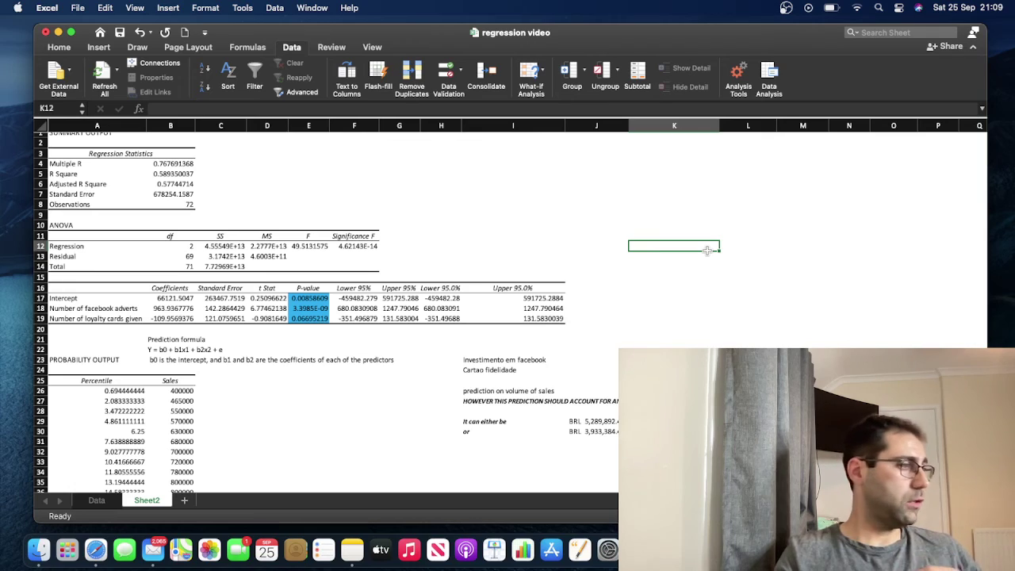
Revisit the source table and scatter plot on the Data sheet, then look over the regression output on Sheet2 again
click(96, 500)
scroll(369, 424, down, 5)
scroll(369, 424, up, 5)
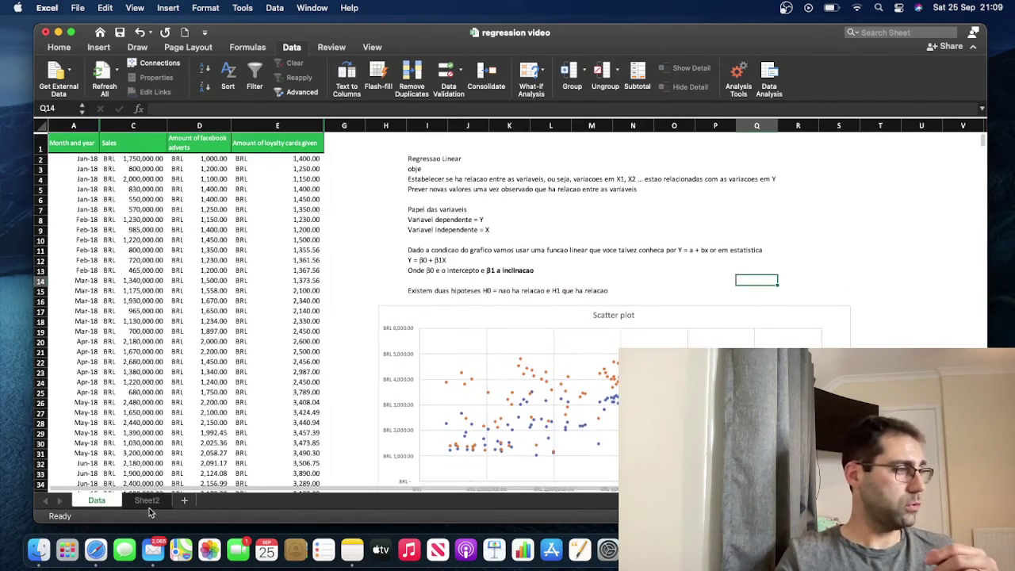
click(147, 501)
scroll(491, 340, down, 2)
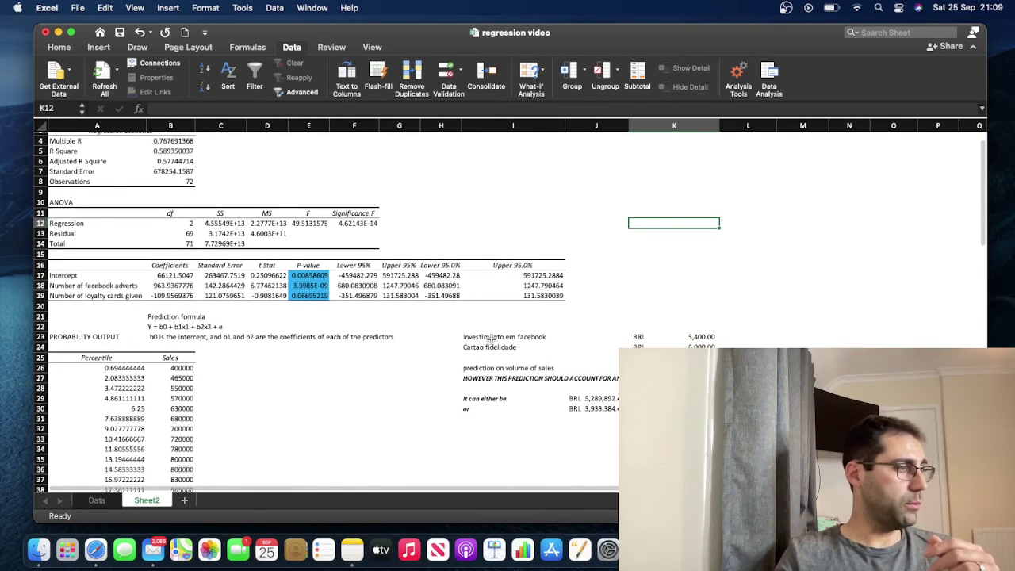
scroll(492, 339, up, 2)
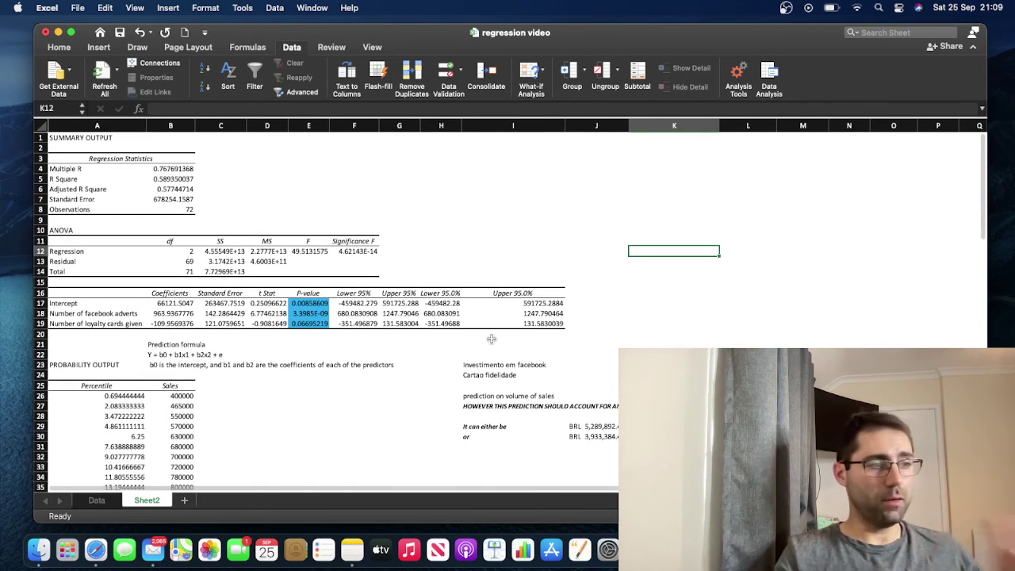
scroll(491, 339, right, 2)
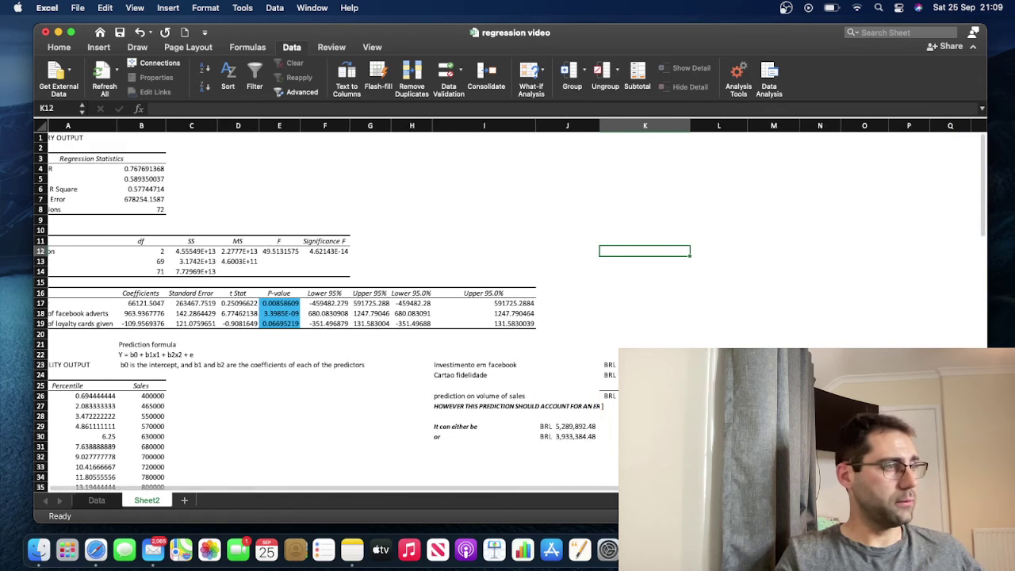
scroll(491, 339, left, 2)
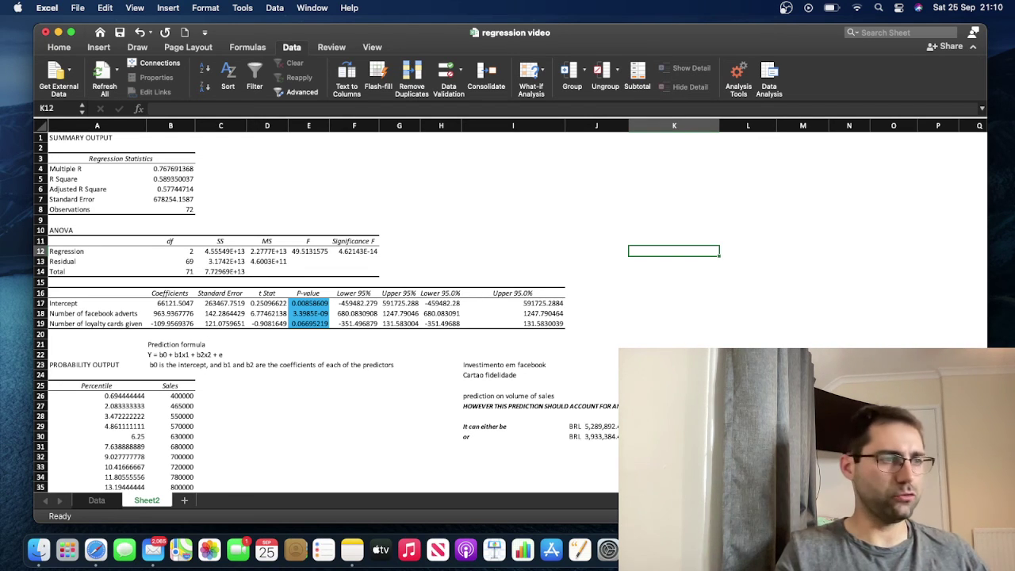
Review the P-value column once more, from the intercept in E17 down through both predictors
click(835, 310)
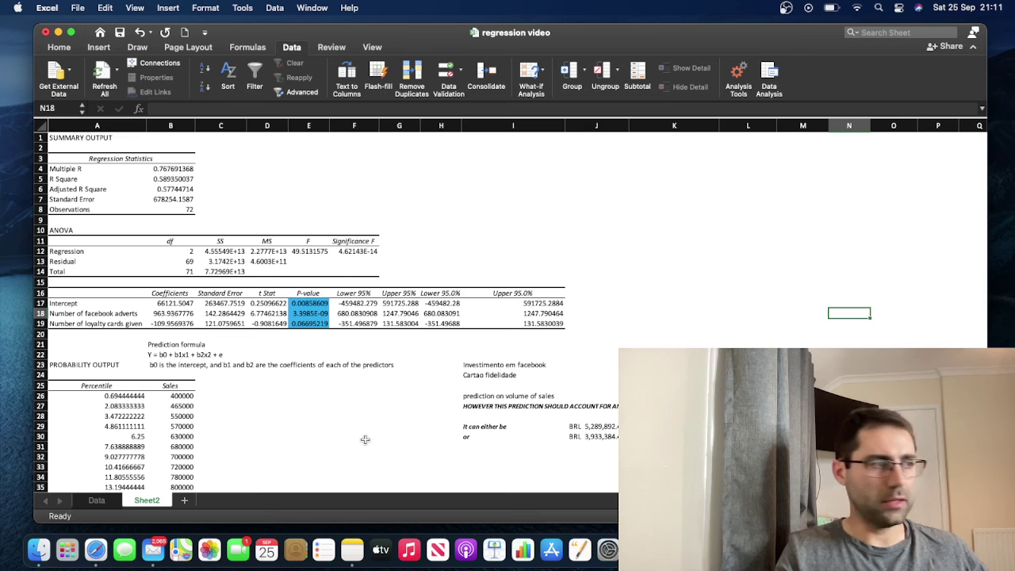
click(310, 303)
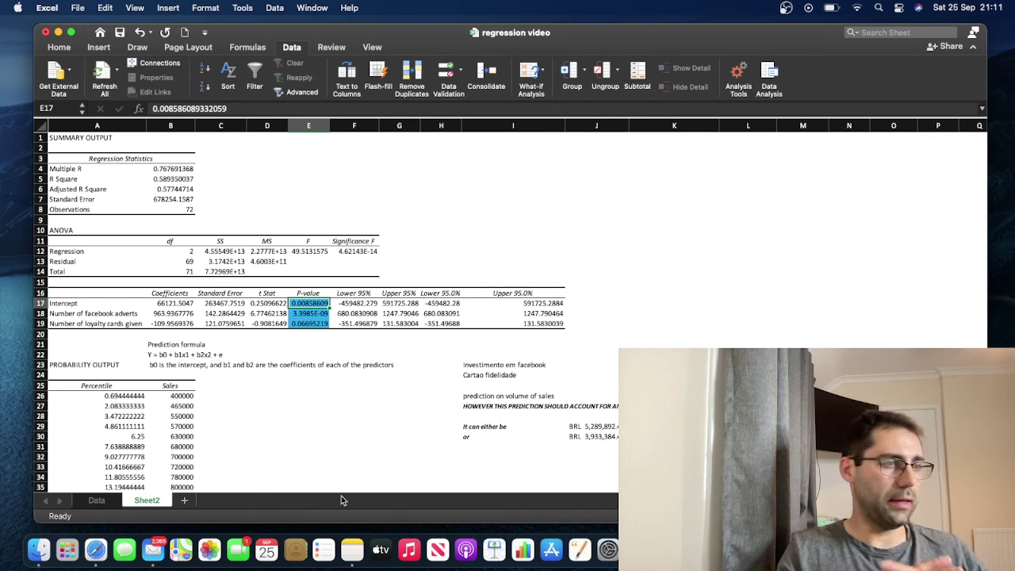
key(Down)
key(Down)
key(Down)
key(Down)
key(Down)
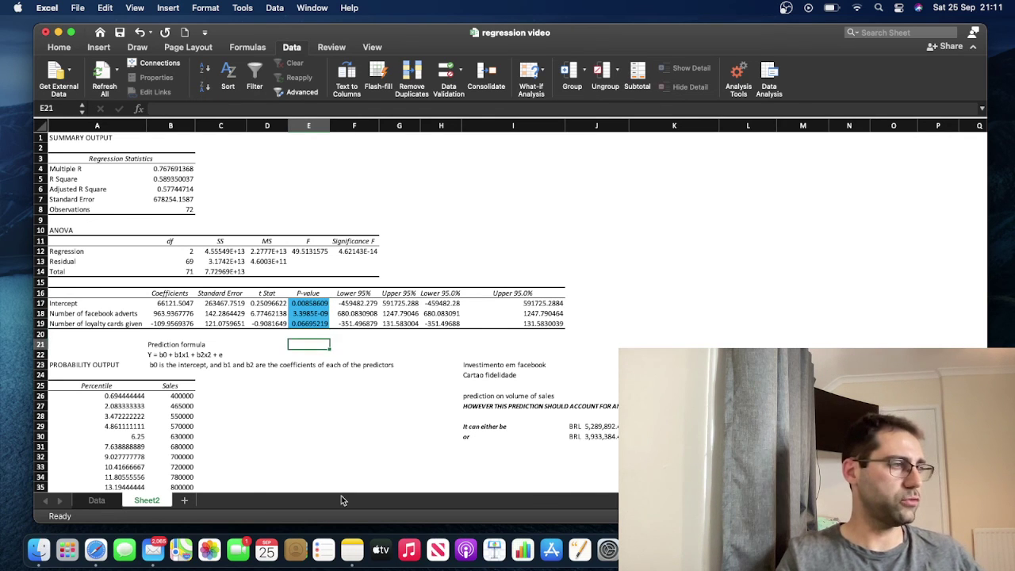